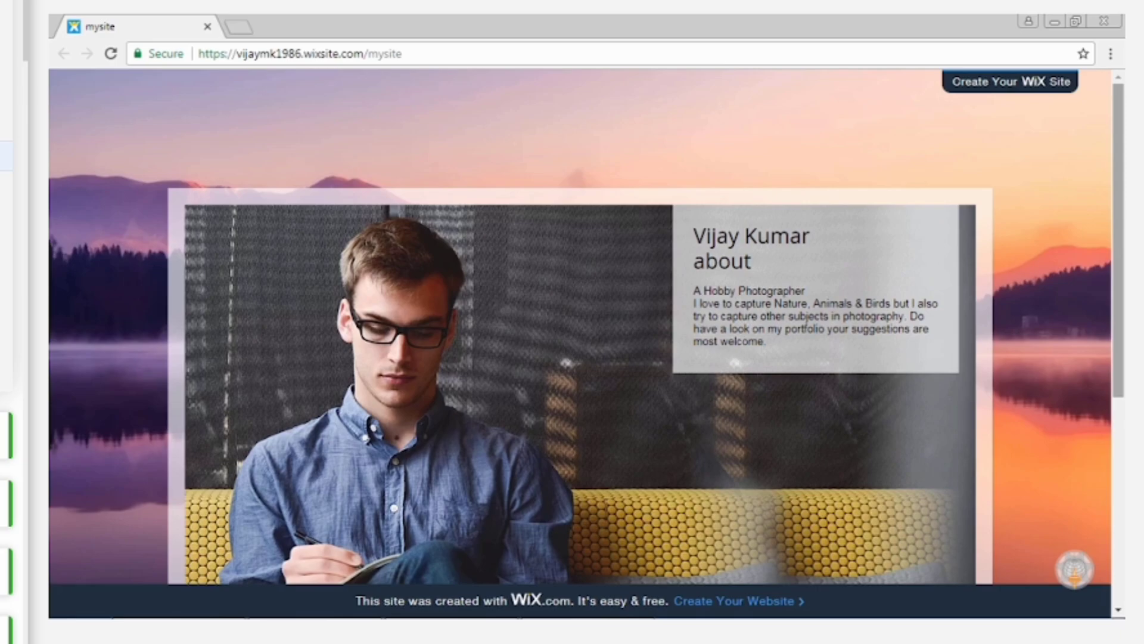
# Look through the published sample site's About, Portfolio and Contact pages, including the portfolio gallery's images.
pyautogui.moveTo(1122, 165); pyautogui.dragTo(1124, 322)
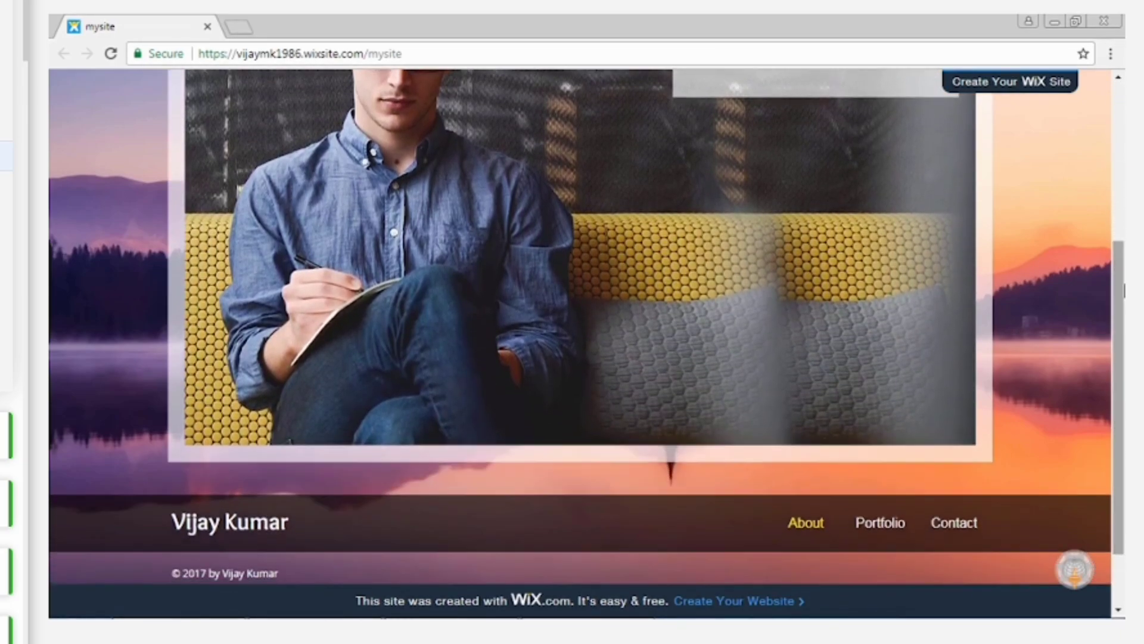
pyautogui.click(898, 524)
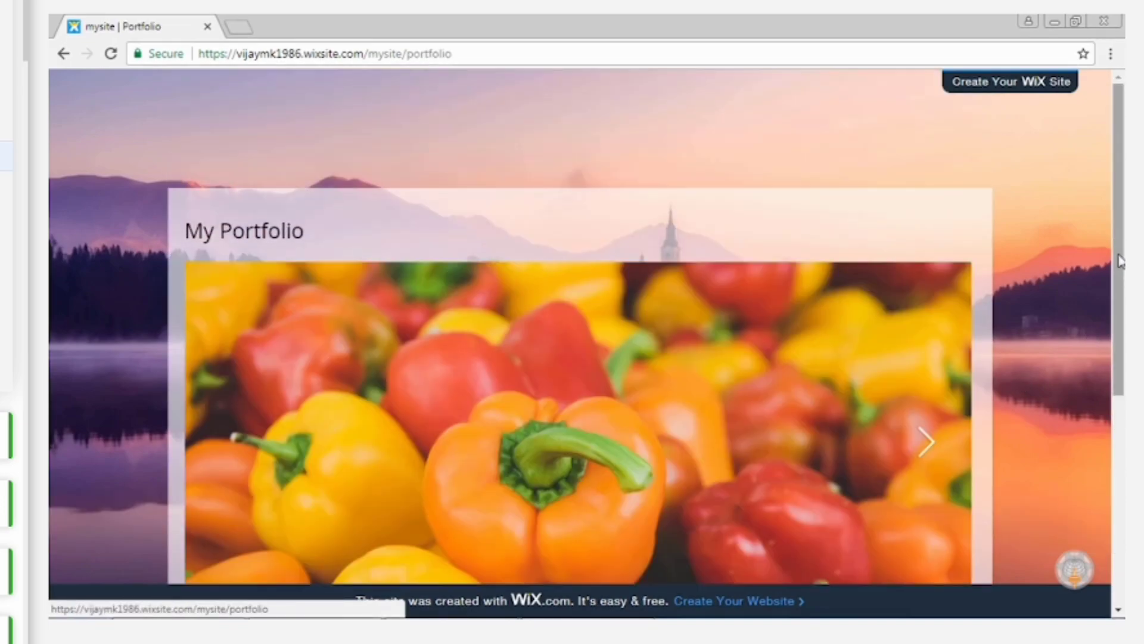
pyautogui.moveTo(1119, 260); pyautogui.dragTo(1118, 403)
pyautogui.click(927, 320)
pyautogui.click(927, 320)
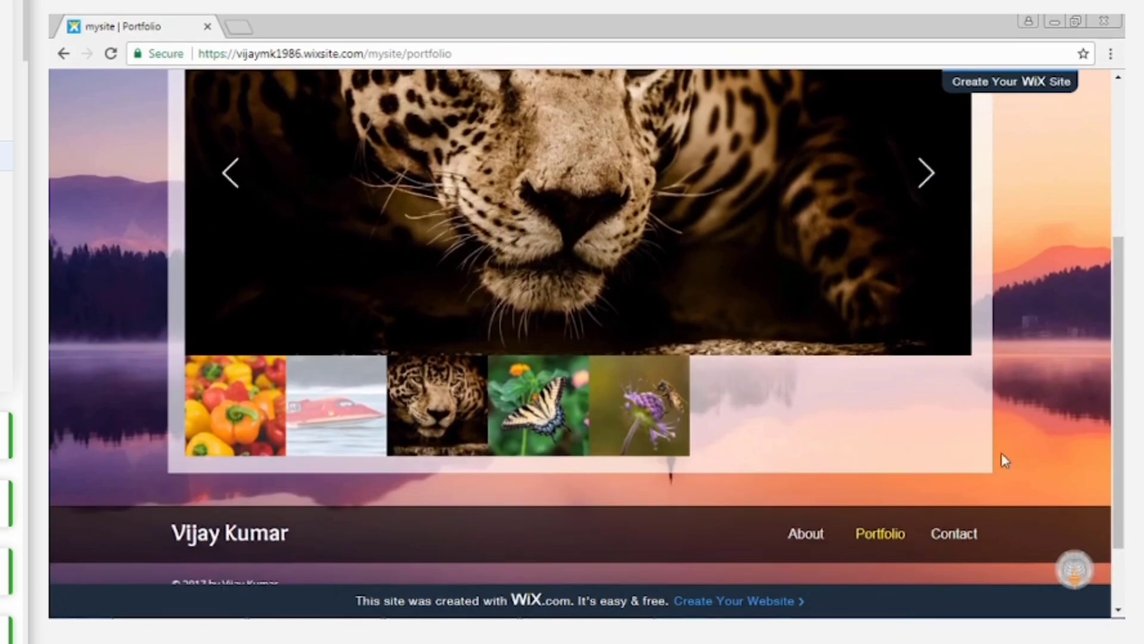
pyautogui.click(973, 533)
pyautogui.moveTo(1120, 348); pyautogui.dragTo(1122, 396)
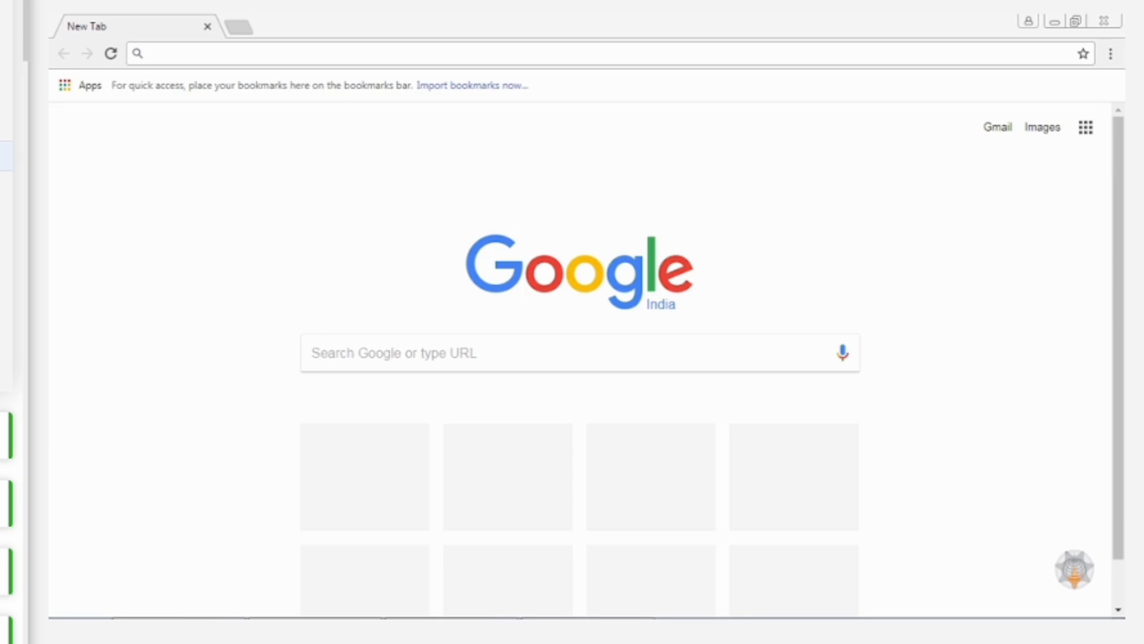
pyautogui.click(248, 47)
pyautogui.write('w')
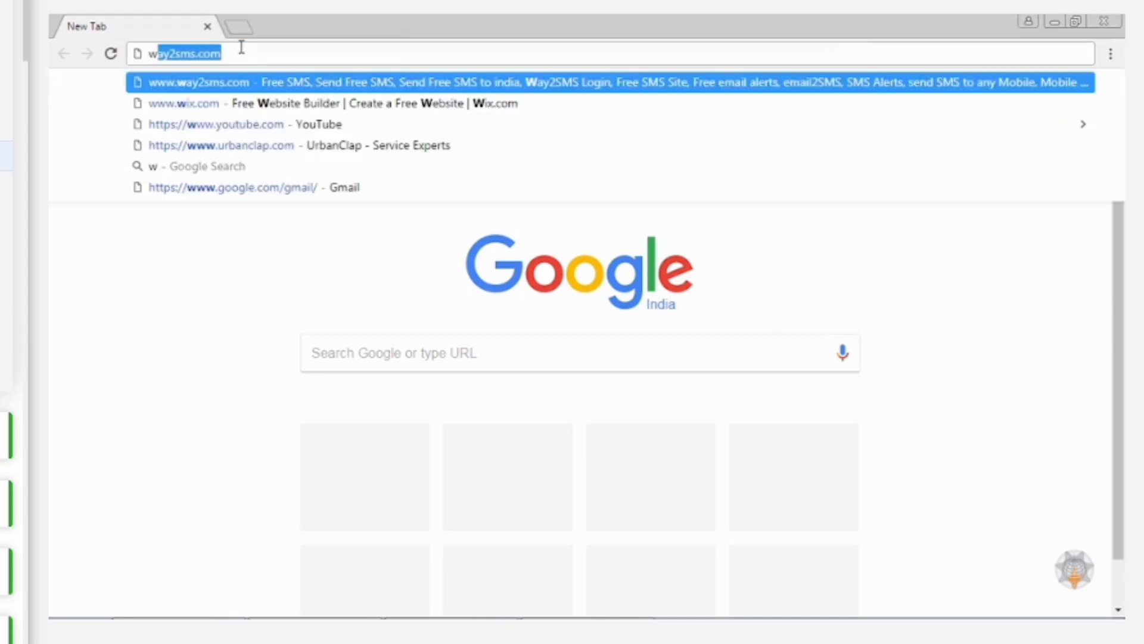
pyautogui.write('ww.wix.com')
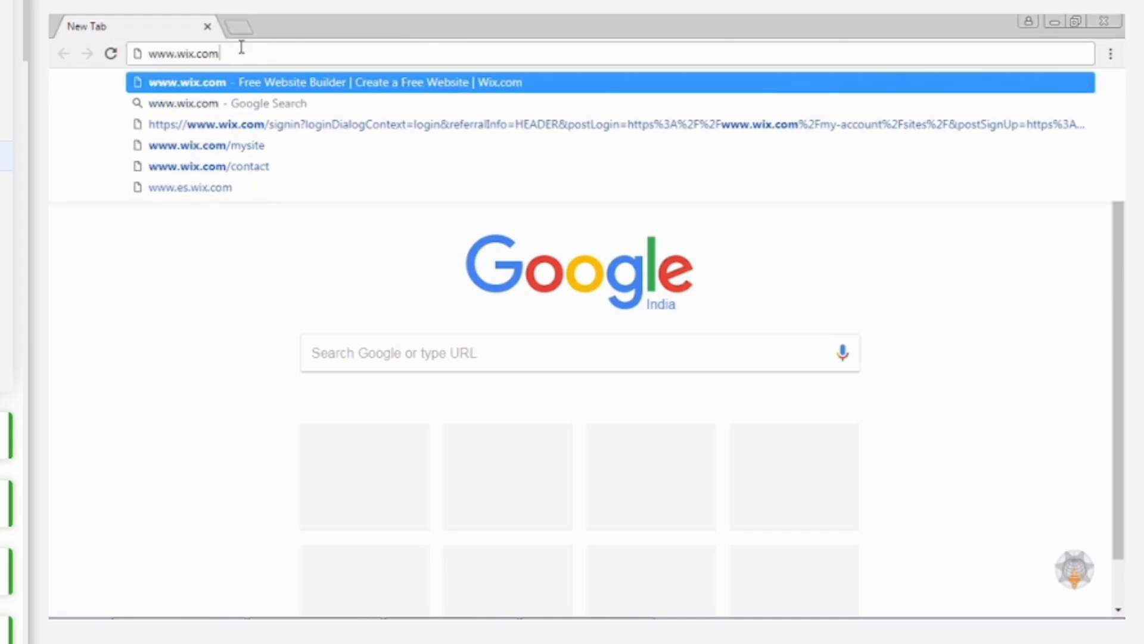
pyautogui.press('Return')
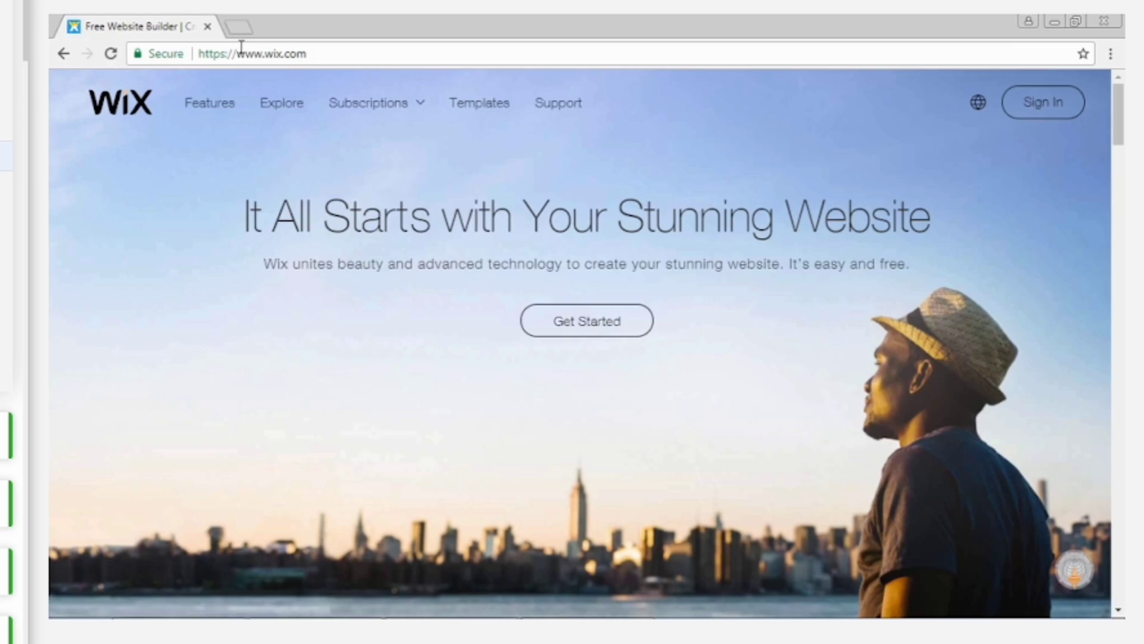
# Sign in to Wix with the account e-mail and account password, with Remember Me turned off.
pyautogui.click(1043, 101)
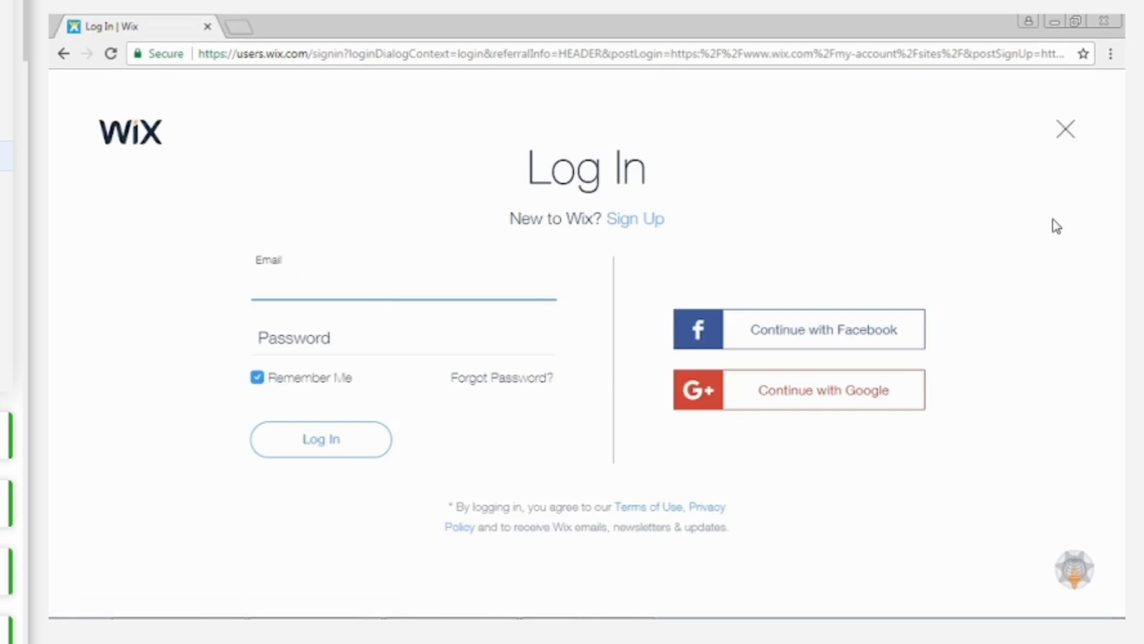
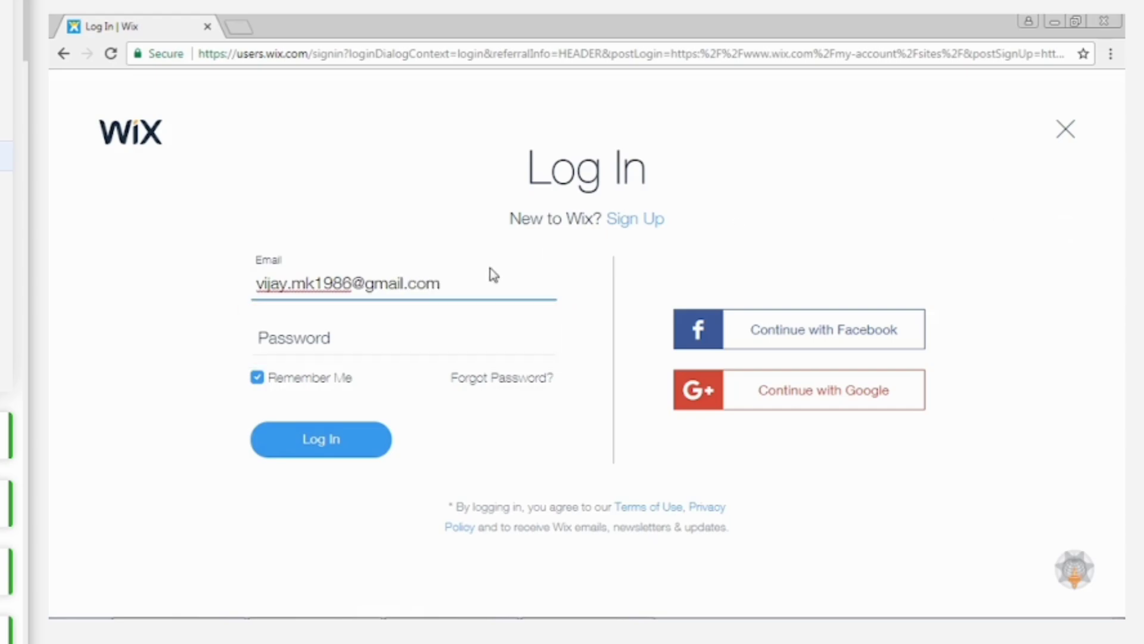
pyautogui.click(399, 329)
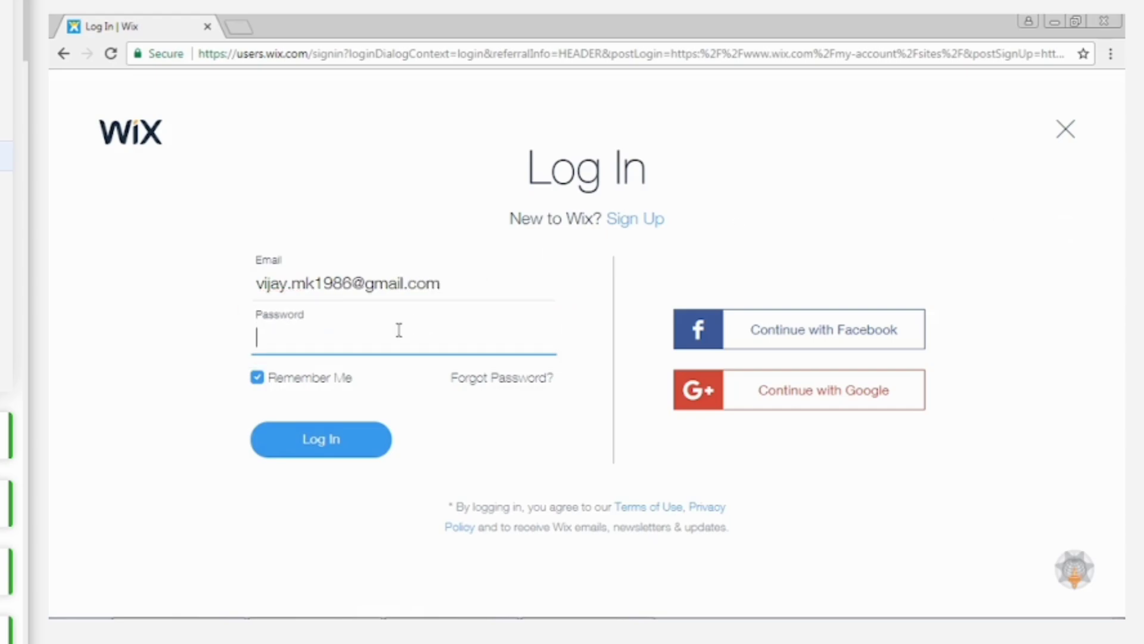
pyautogui.write('••••••••')
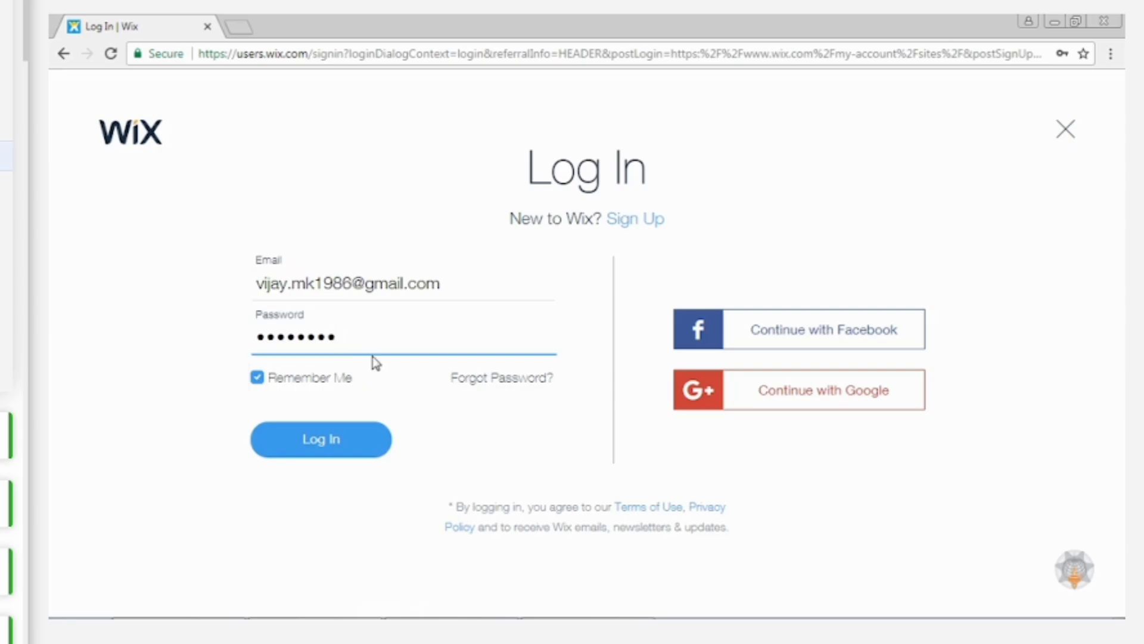
pyautogui.click(342, 378)
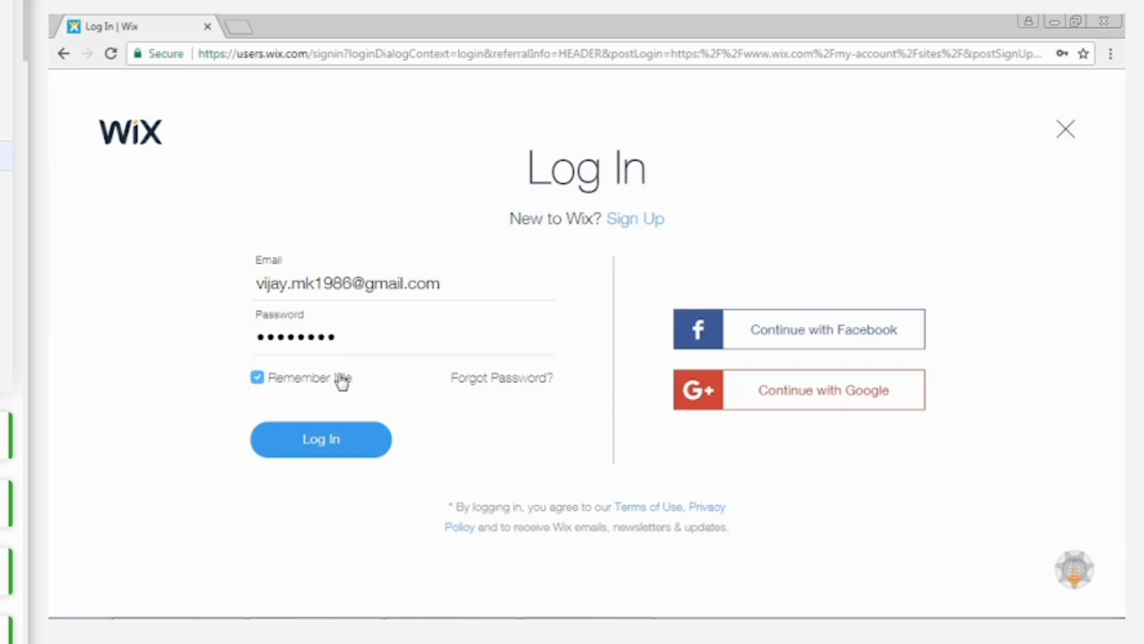
pyautogui.click(353, 441)
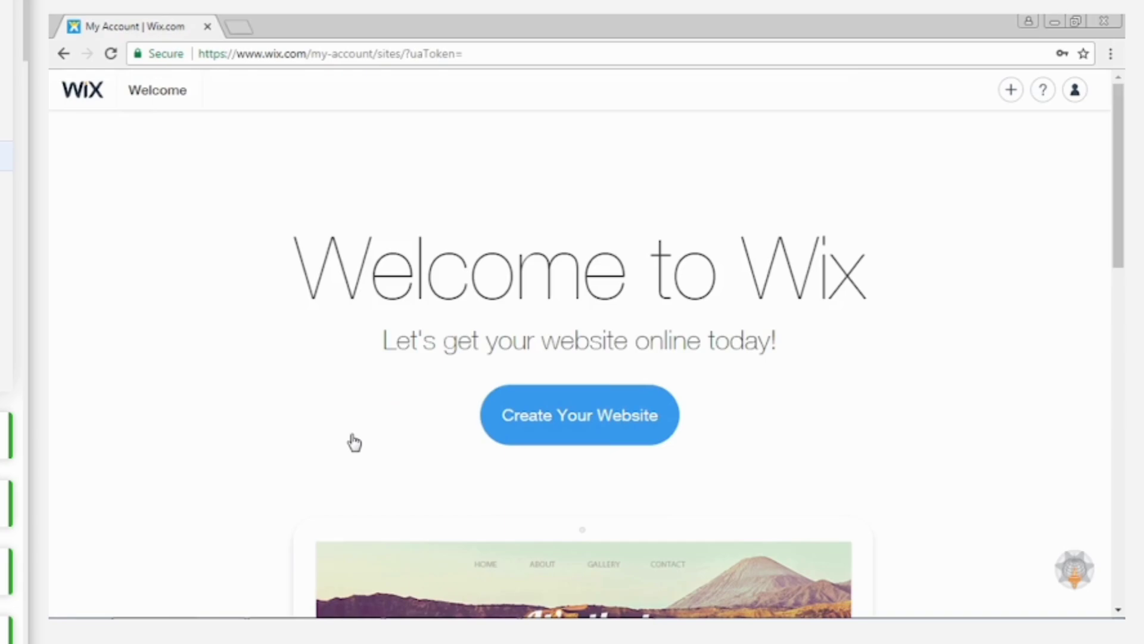
# Start creating a new website of the Photography kind and go to the third page of its templates.
pyautogui.click(566, 417)
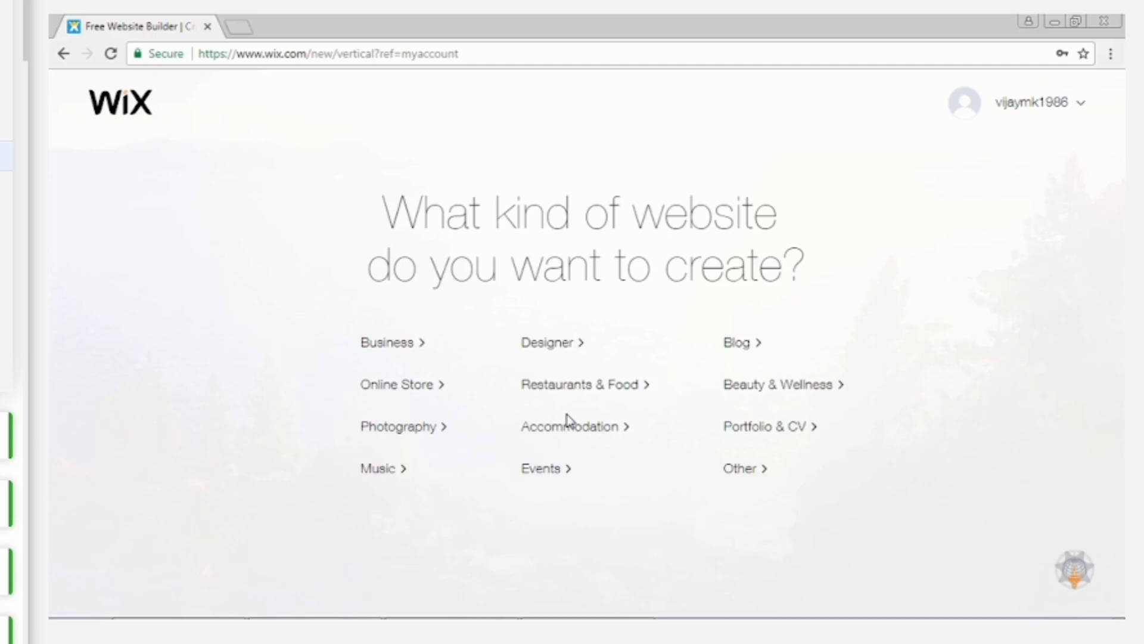
pyautogui.click(387, 427)
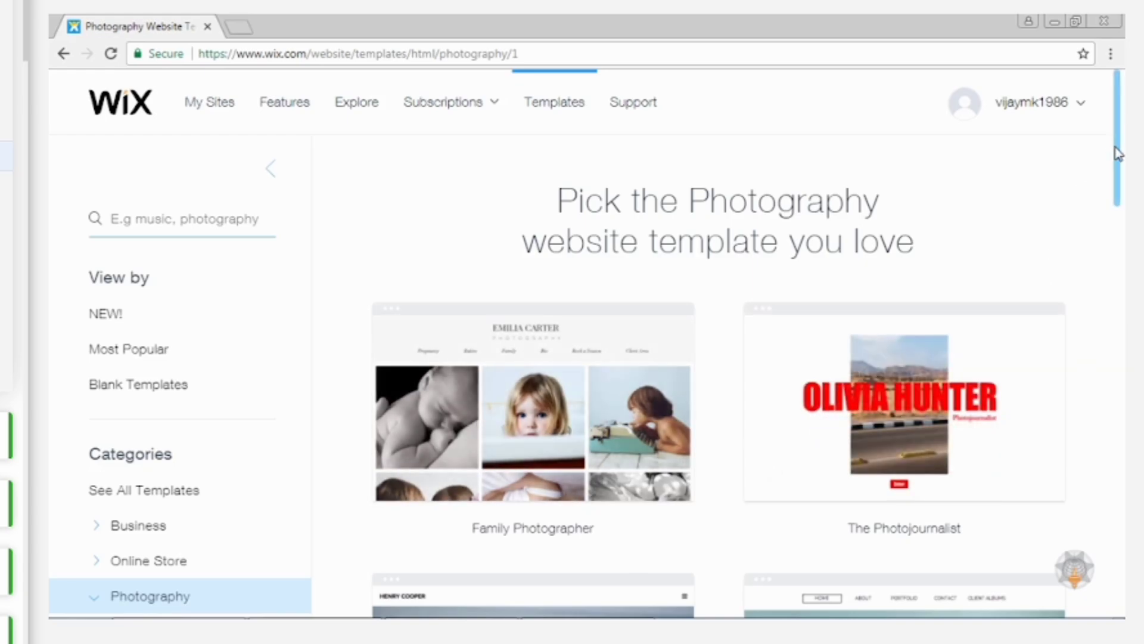
pyautogui.moveTo(1116, 153); pyautogui.dragTo(1117, 473)
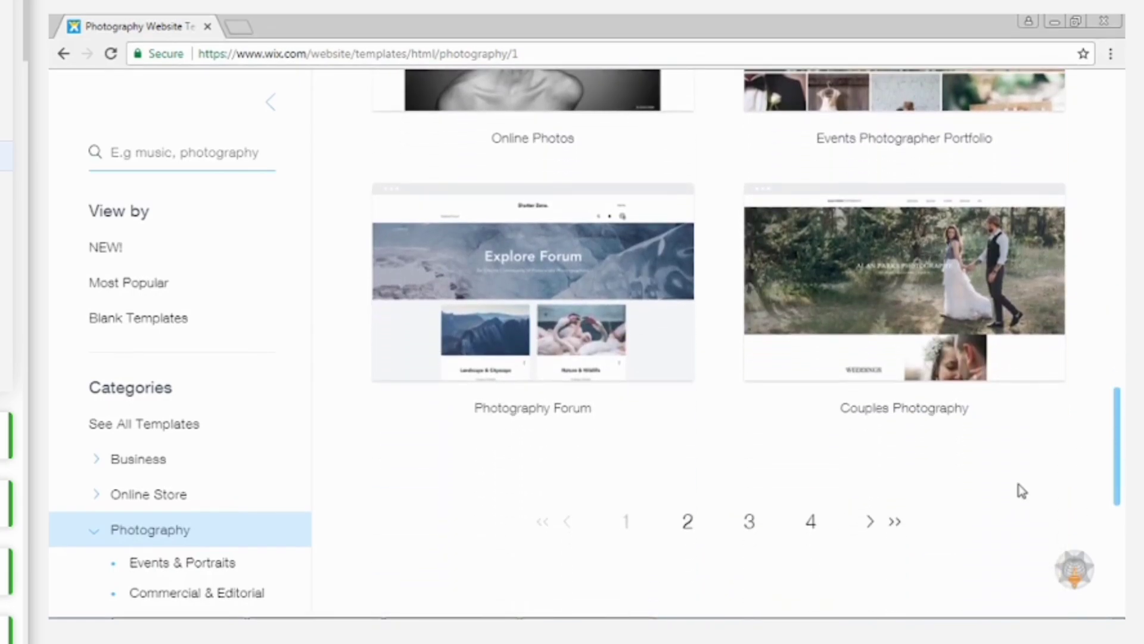
pyautogui.click(684, 526)
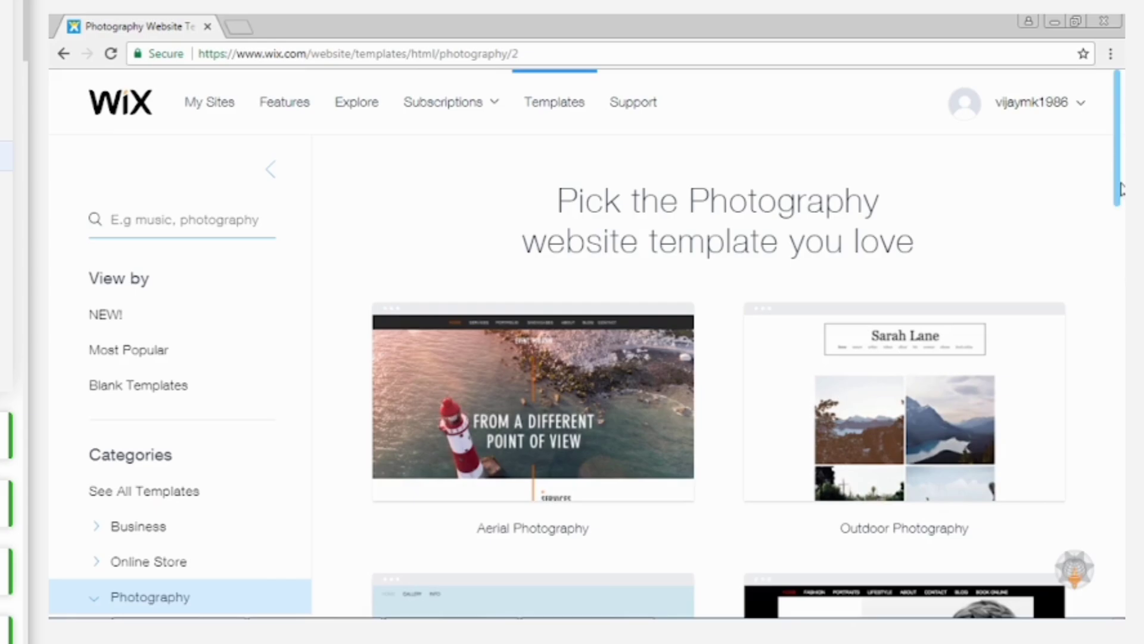
pyautogui.moveTo(1120, 188); pyautogui.dragTo(1121, 363)
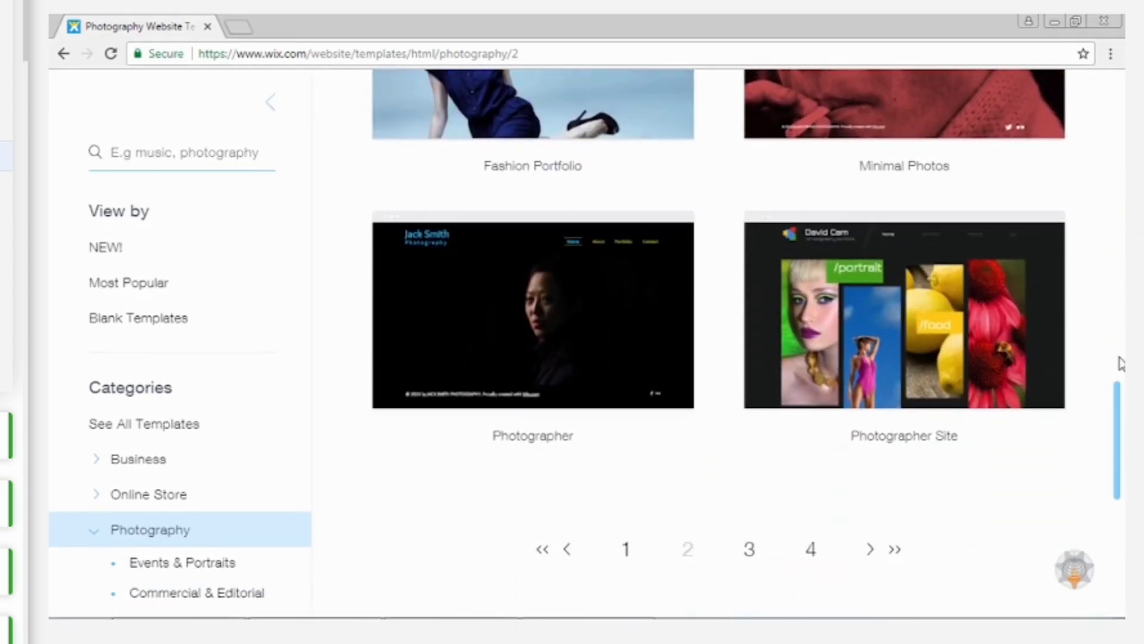
pyautogui.click(749, 549)
pyautogui.moveTo(1119, 104)
pyautogui.mouseDown()
pyautogui.moveTo(1120, 203)
pyautogui.moveTo(1120, 116)
pyautogui.mouseUp()
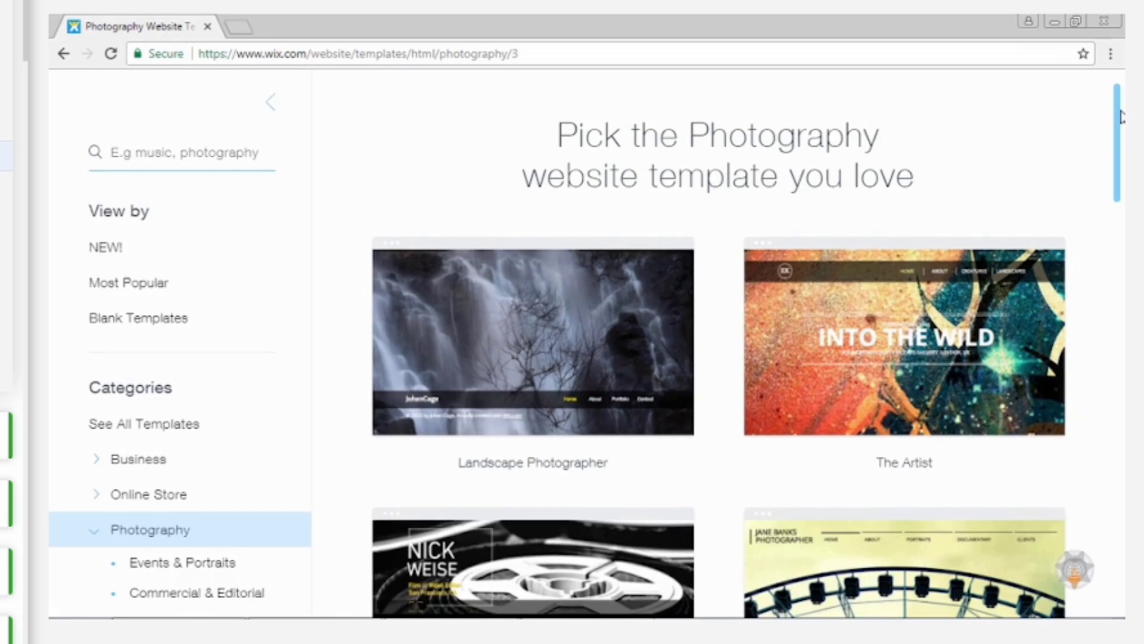
# Open the free Landscape Photographer template for editing and dismiss the editor's welcome dialog.
pyautogui.moveTo(571, 301)
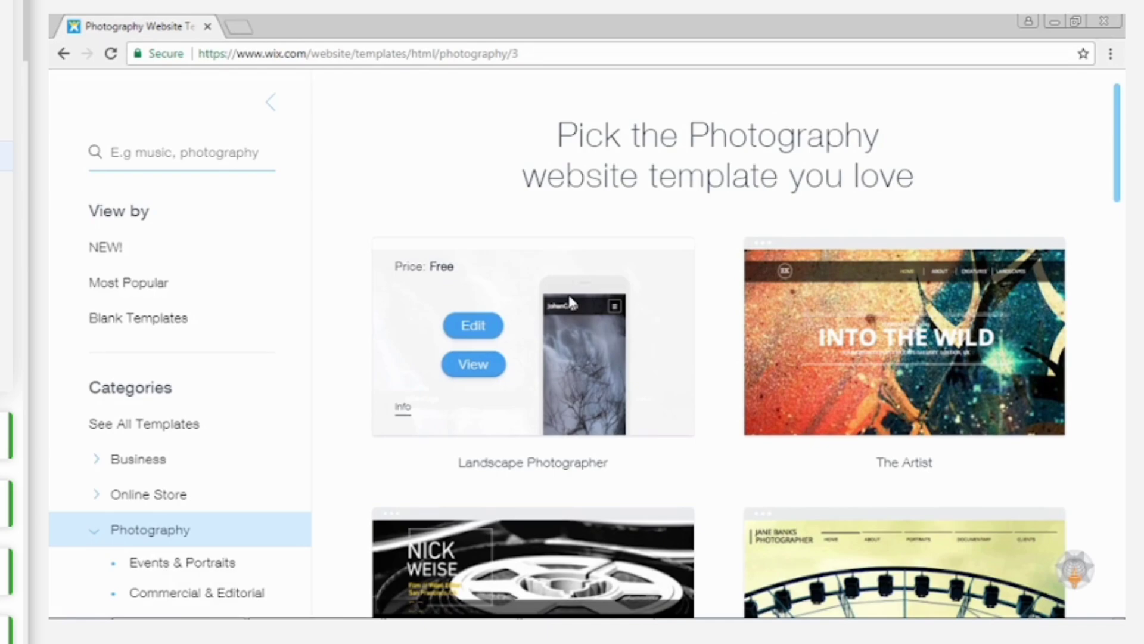
pyautogui.click(473, 325)
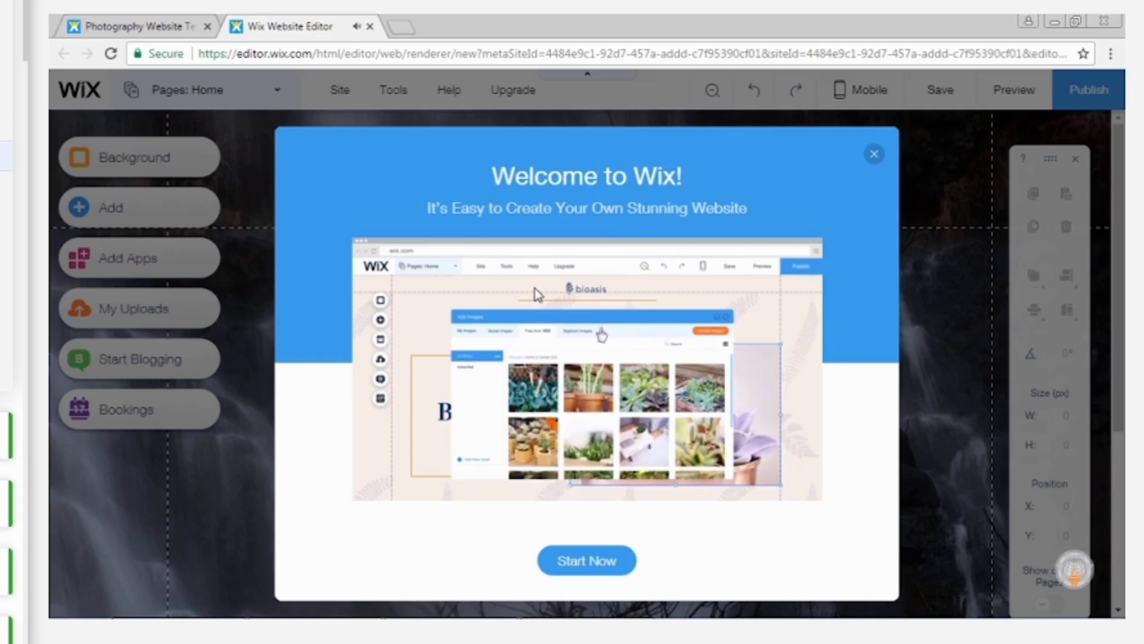
pyautogui.click(874, 155)
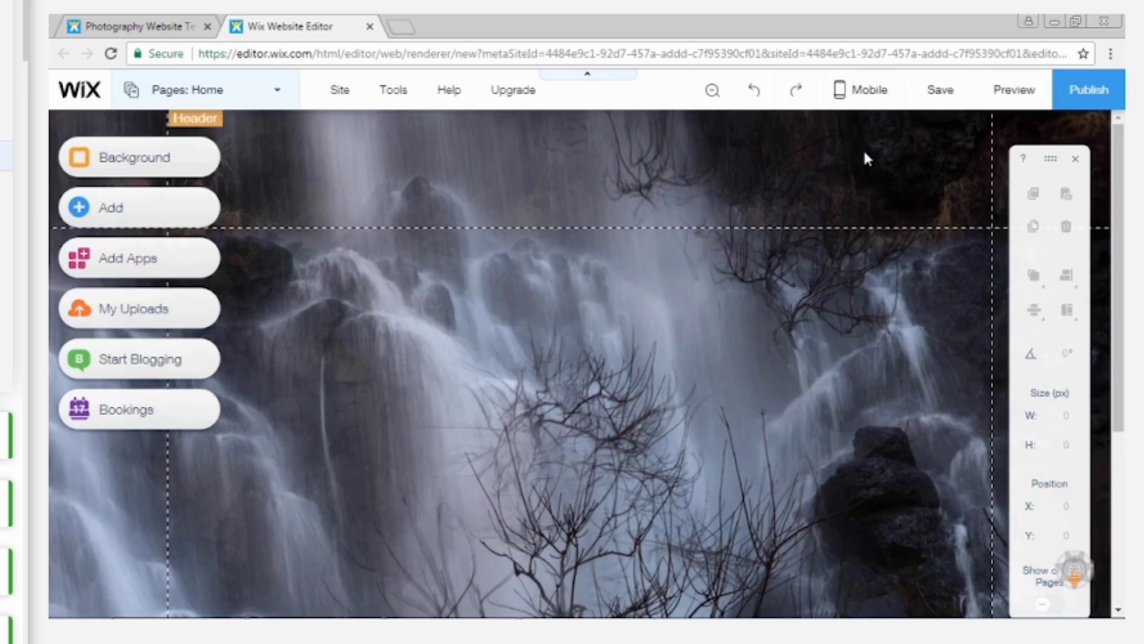
# Delete the CV subpage under About from the site's page list.
pyautogui.click(281, 96)
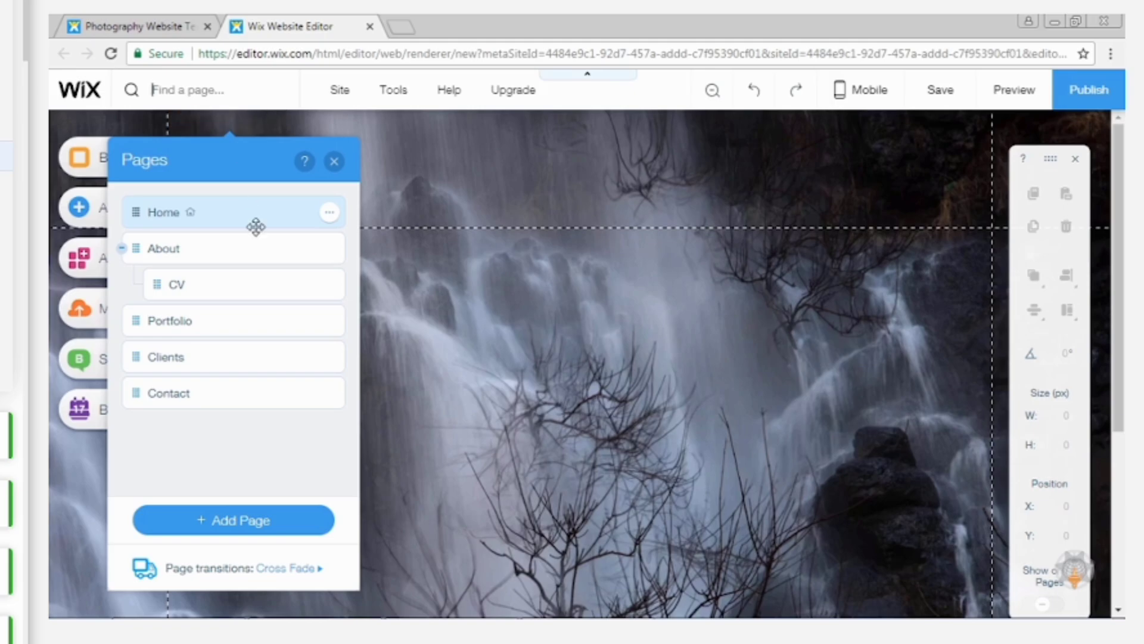
pyautogui.click(329, 287)
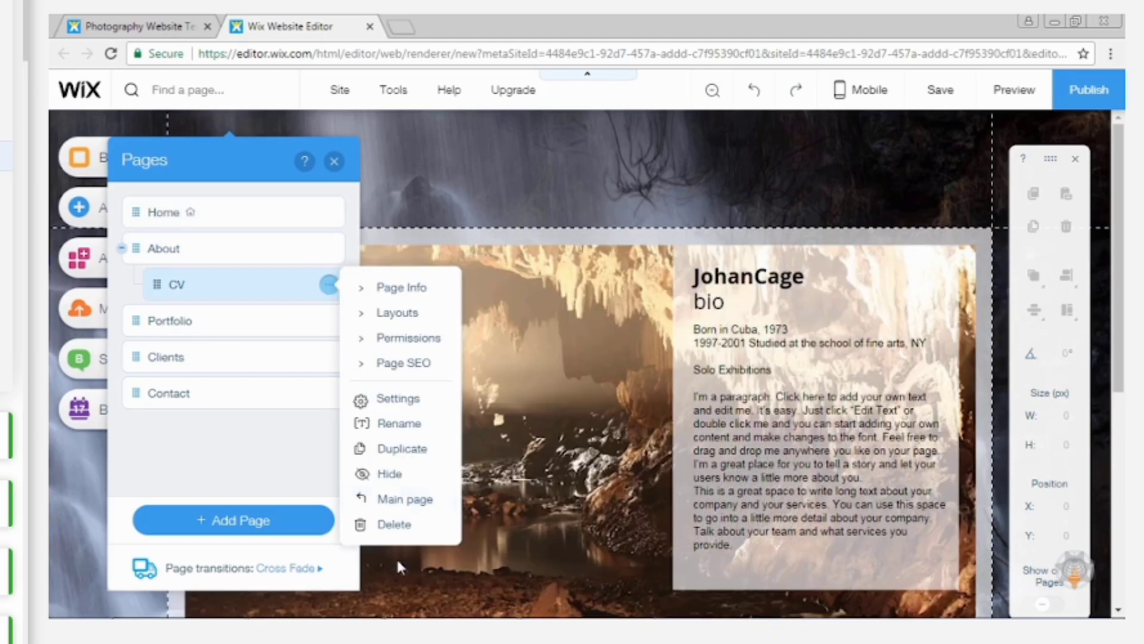
pyautogui.click(394, 525)
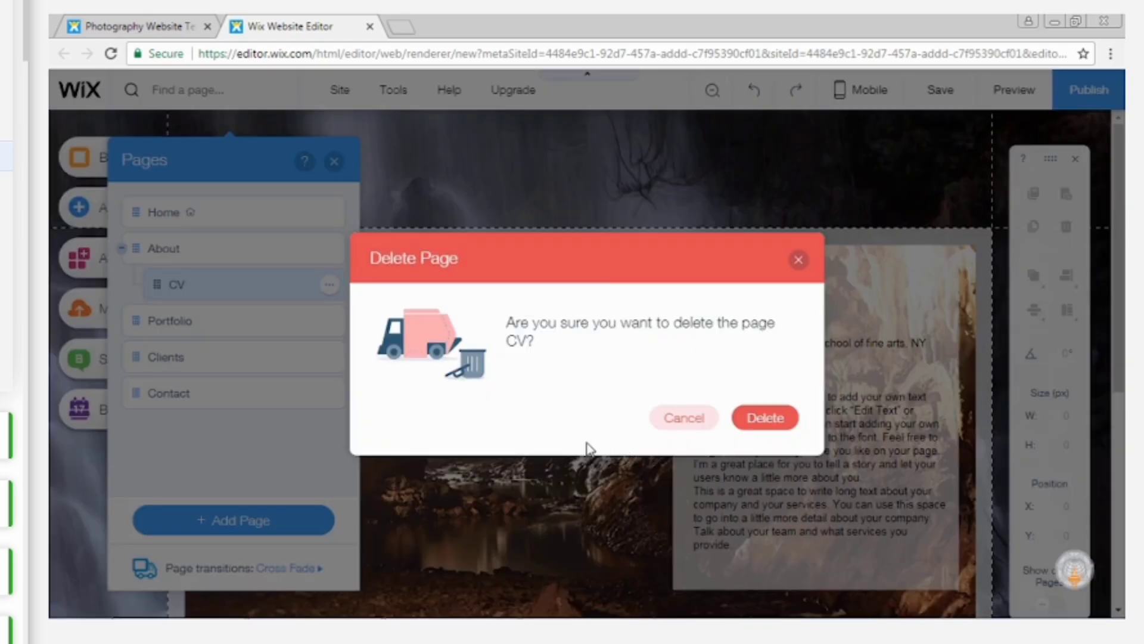
pyautogui.click(760, 421)
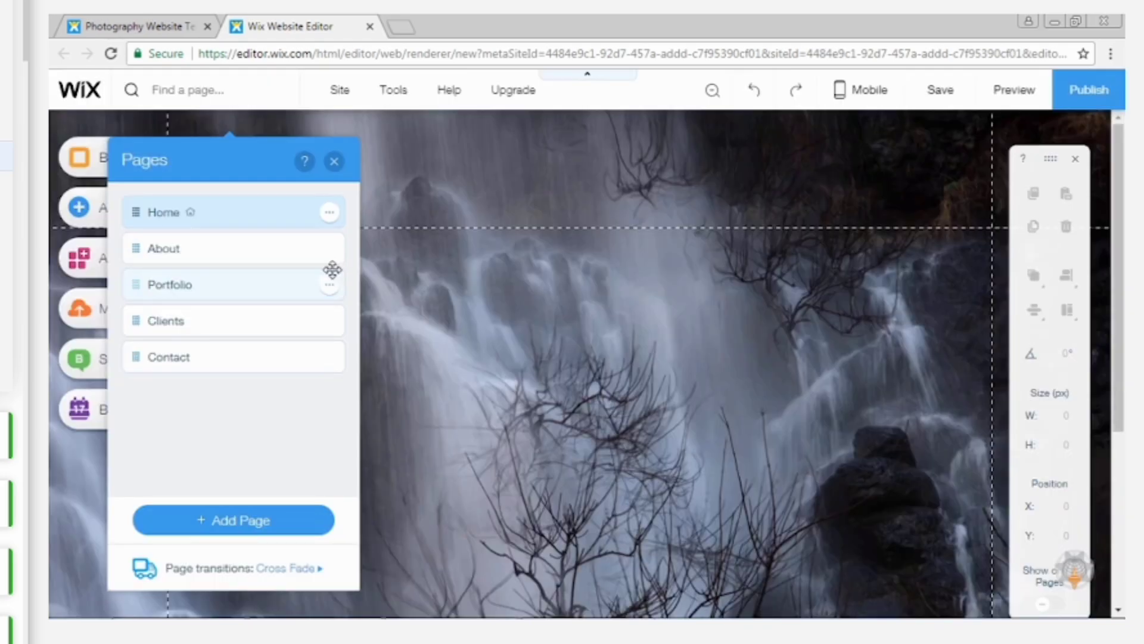
# Examine the template's About, Portfolio, Clients and Contact pages one after another.
pyautogui.click(246, 245)
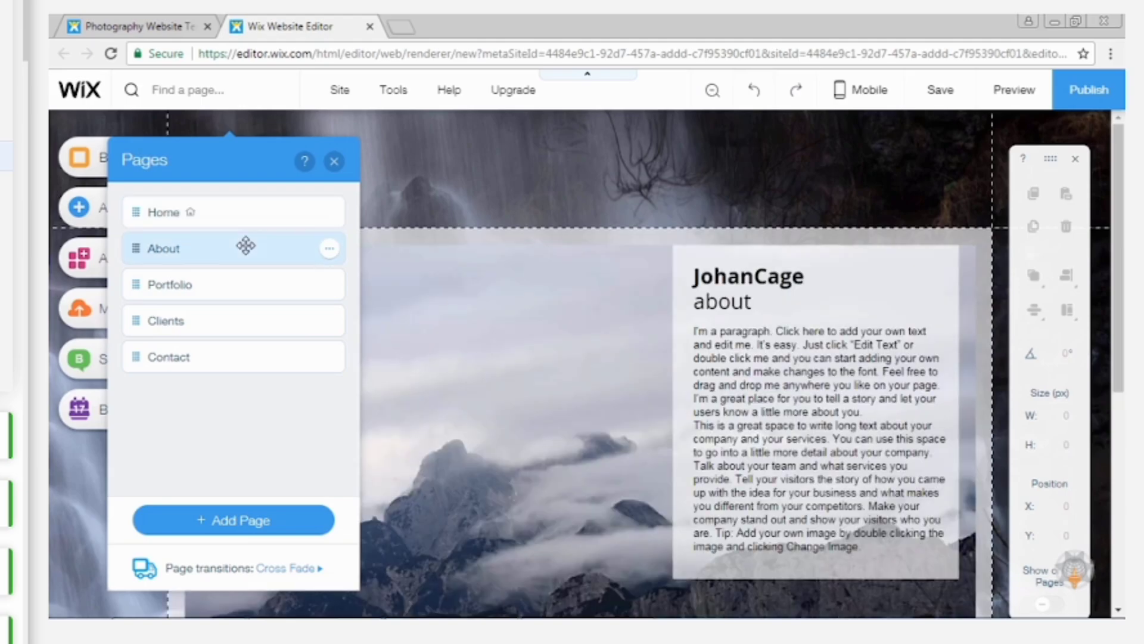
pyautogui.click(231, 283)
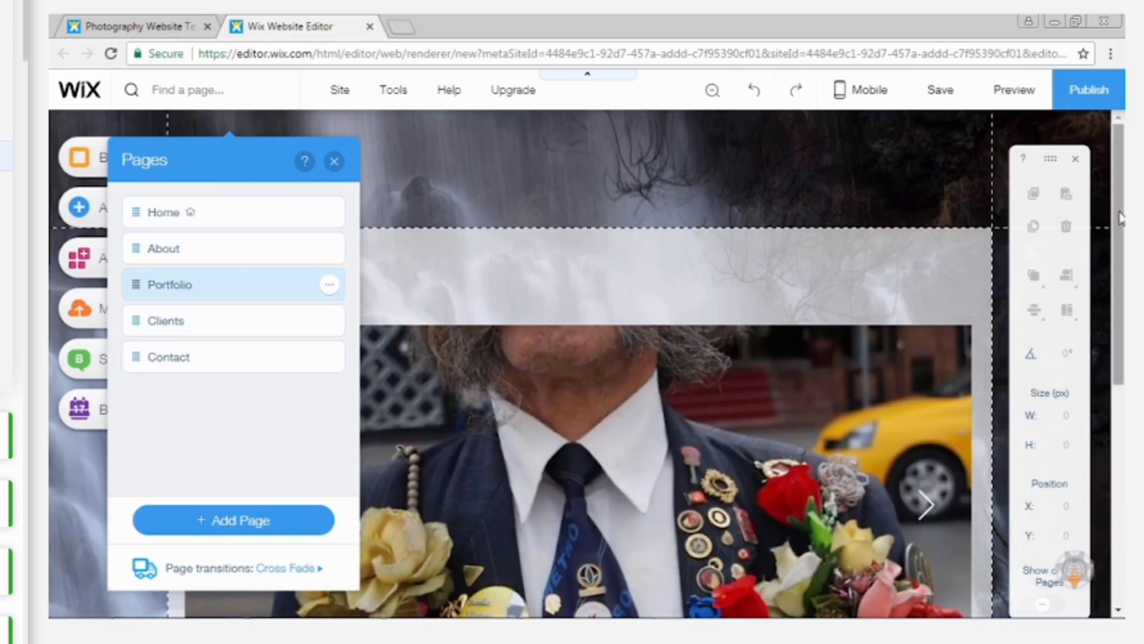
pyautogui.scroll(-3, 636, 344)
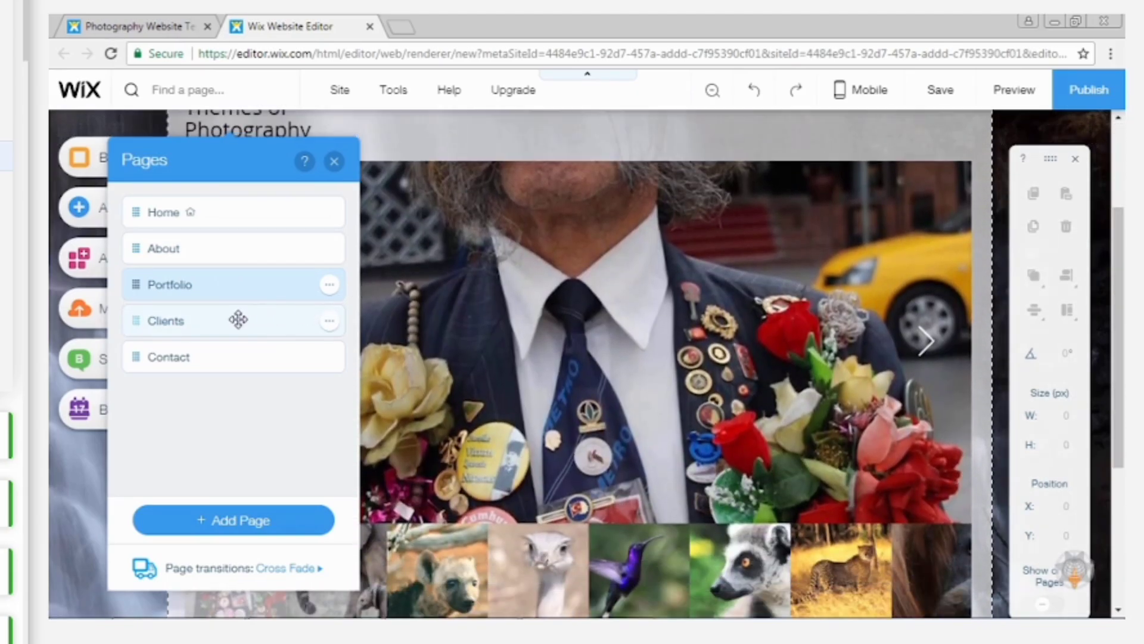
pyautogui.click(238, 320)
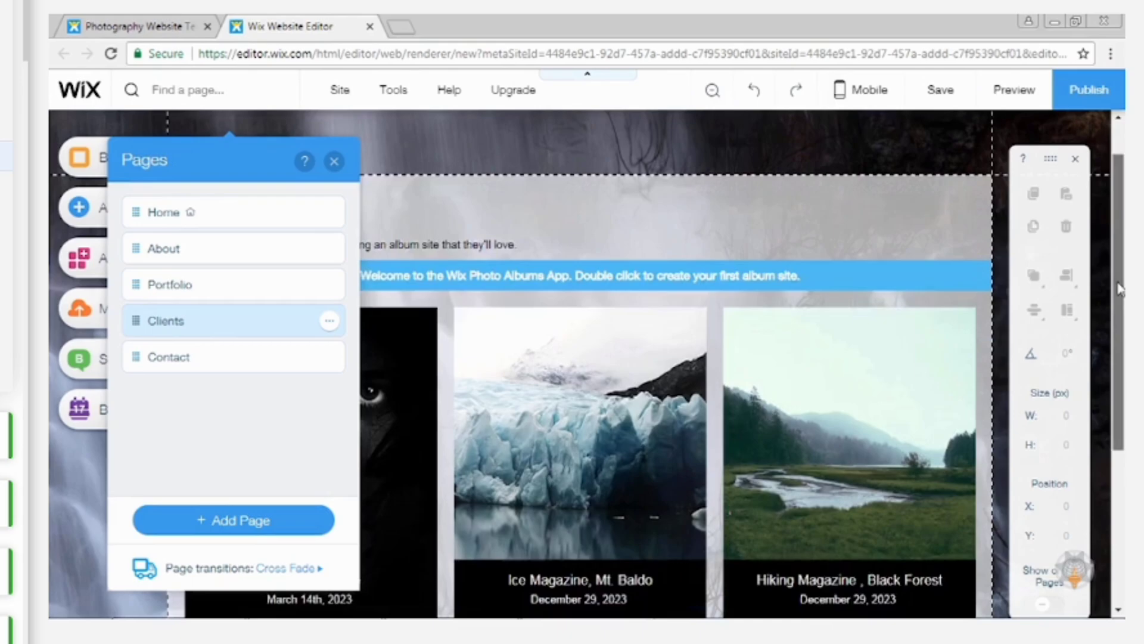
pyautogui.moveTo(1120, 289); pyautogui.dragTo(1120, 258)
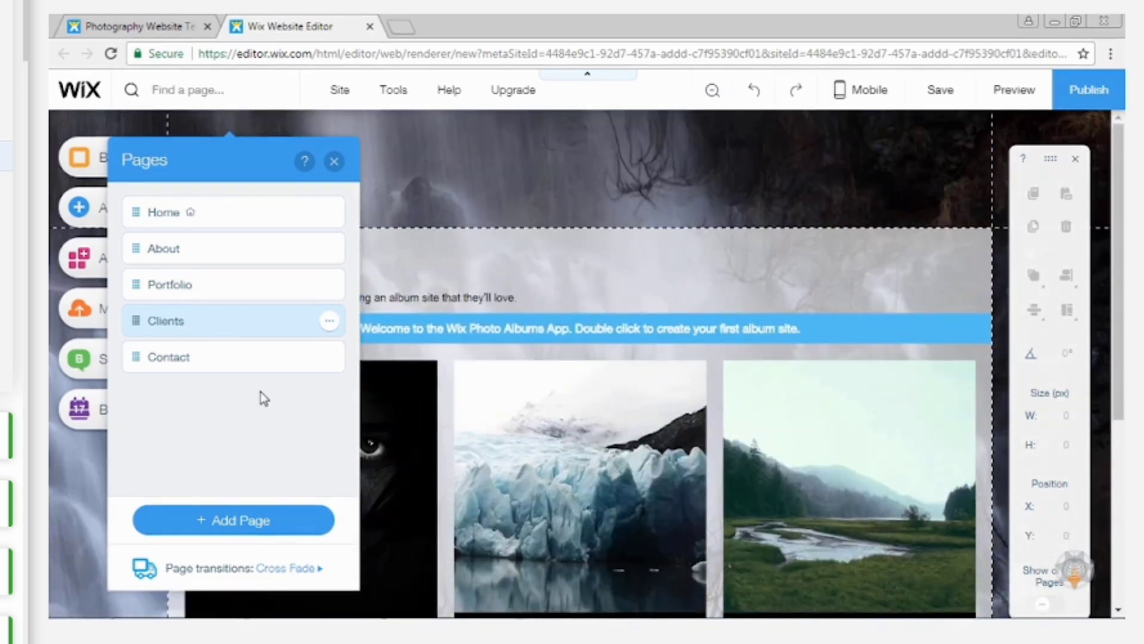
pyautogui.click(205, 358)
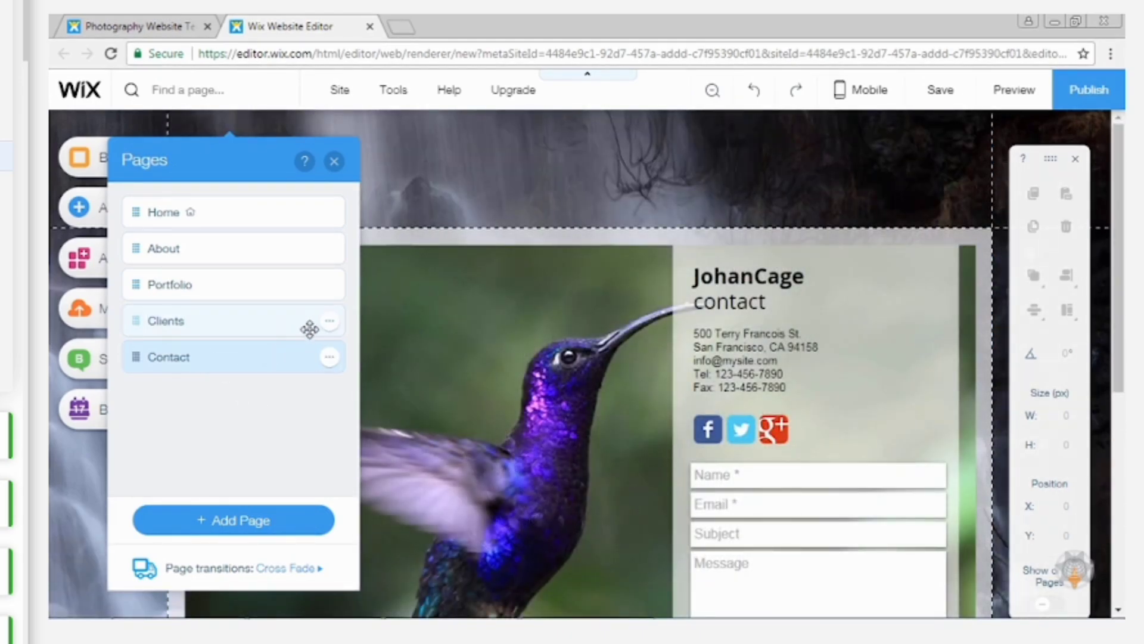
# Delete the Clients page from the site together with its Wix Photo Albums app.
pyautogui.click(328, 323)
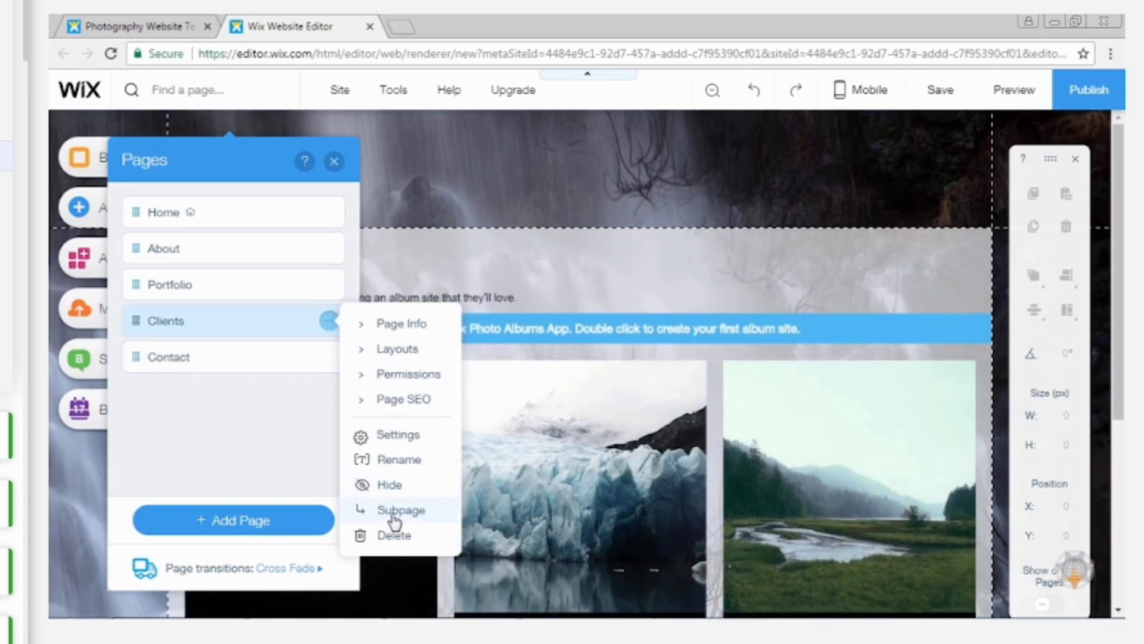
pyautogui.click(392, 537)
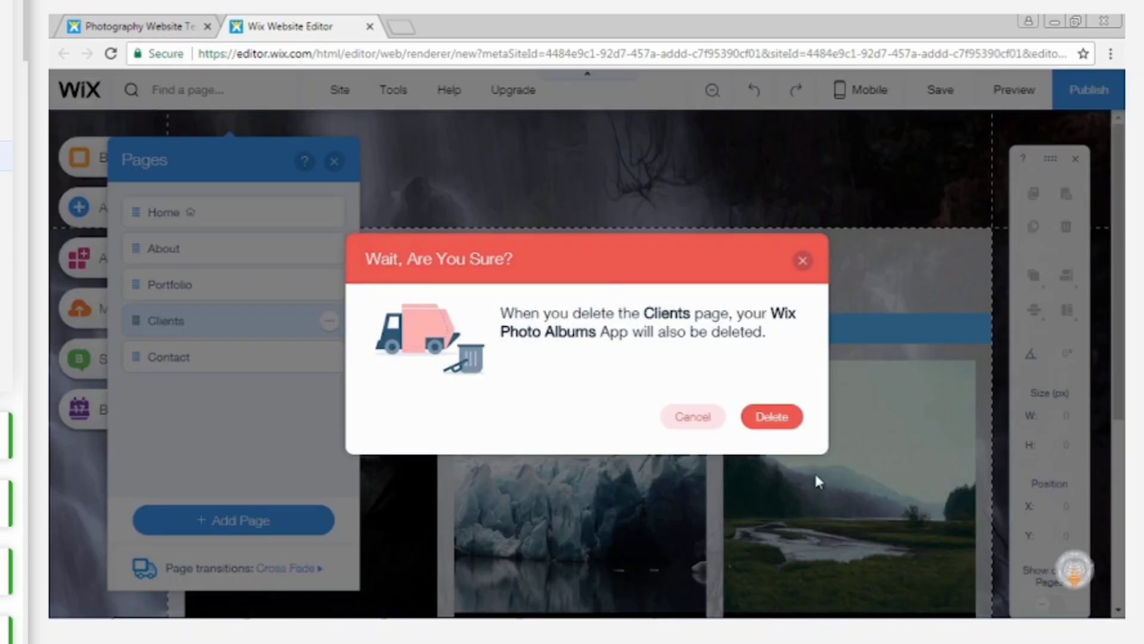
pyautogui.click(774, 421)
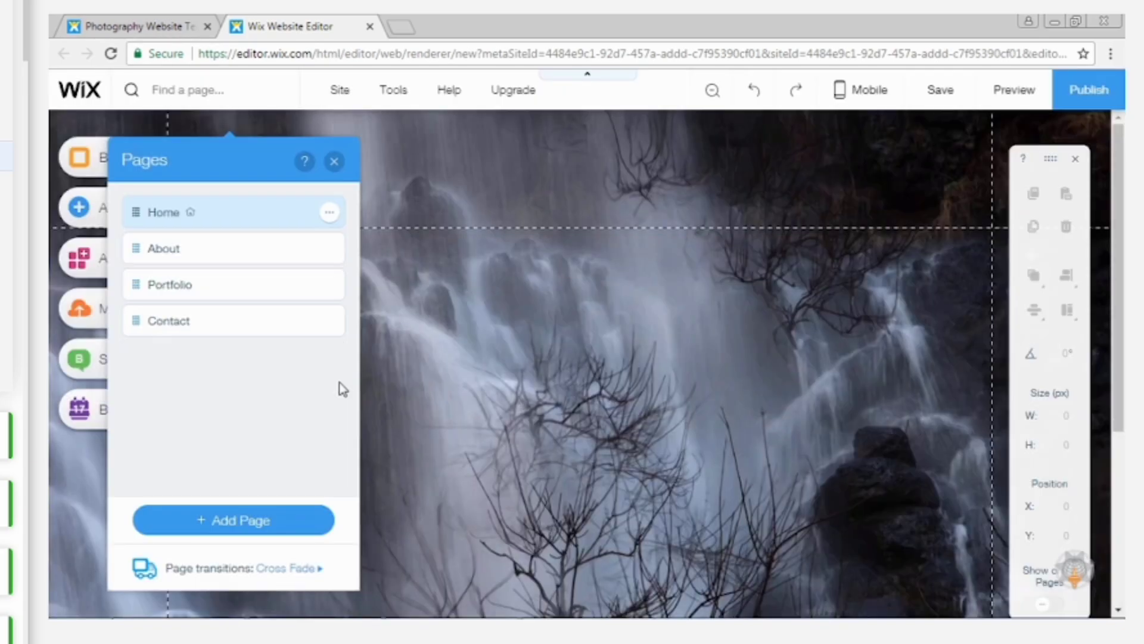
# Delete the Home page from the site's page list and close the list.
pyautogui.click(331, 218)
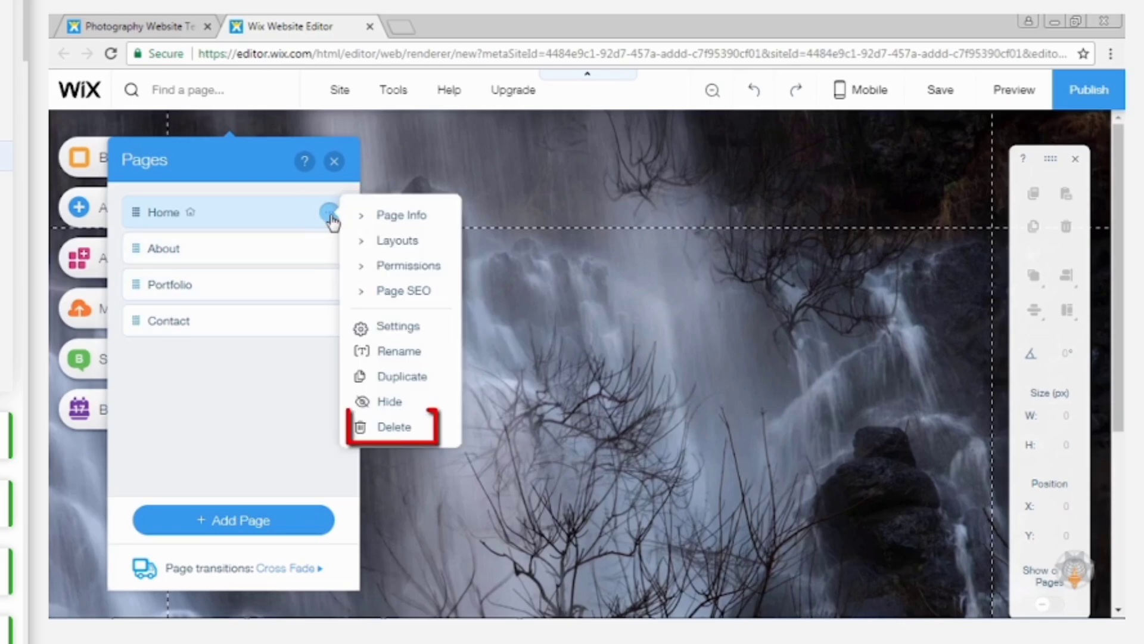
pyautogui.click(394, 427)
pyautogui.click(769, 419)
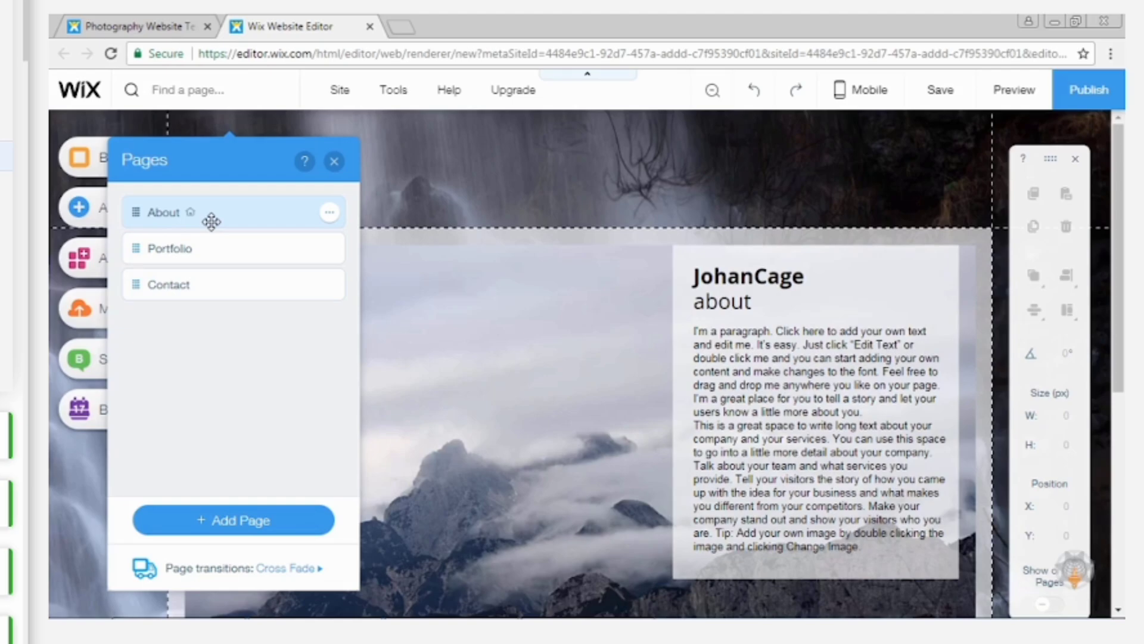
pyautogui.click(333, 161)
pyautogui.moveTo(1121, 234); pyautogui.dragTo(1119, 190)
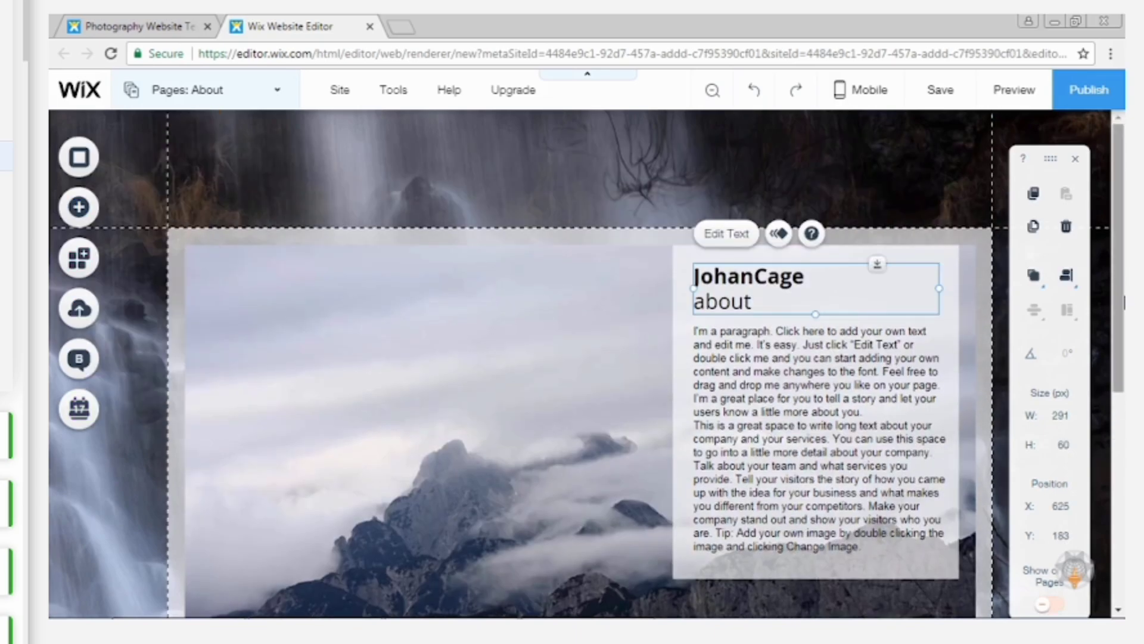
# Upload Background.jpg from the 03_Images folder and set it as the About page's background image.
pyautogui.click(81, 159)
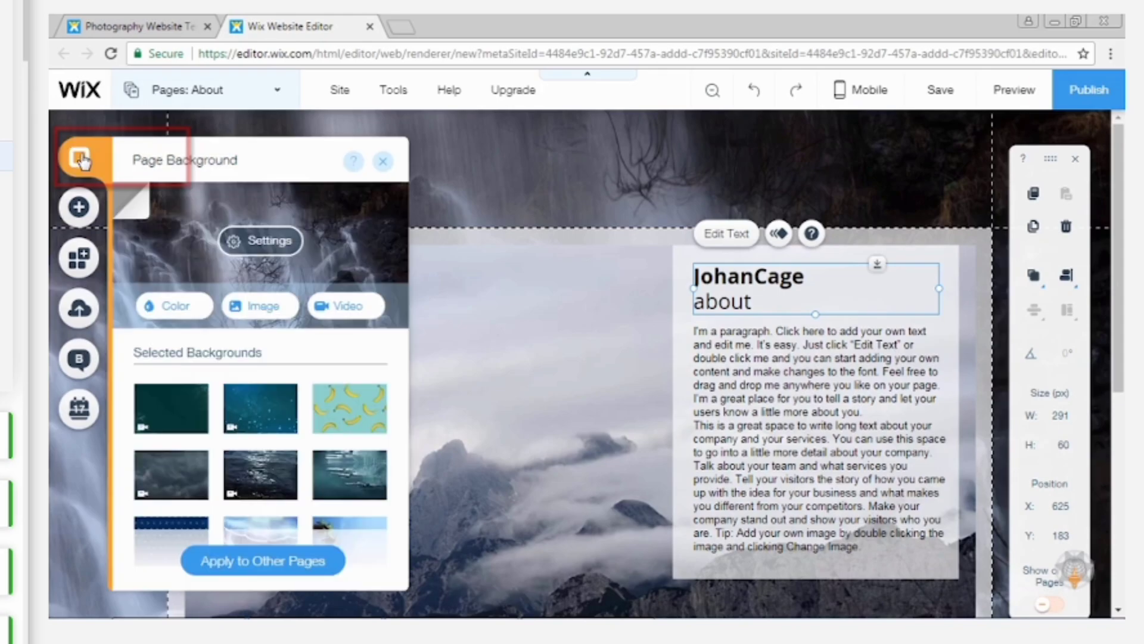
pyautogui.click(259, 307)
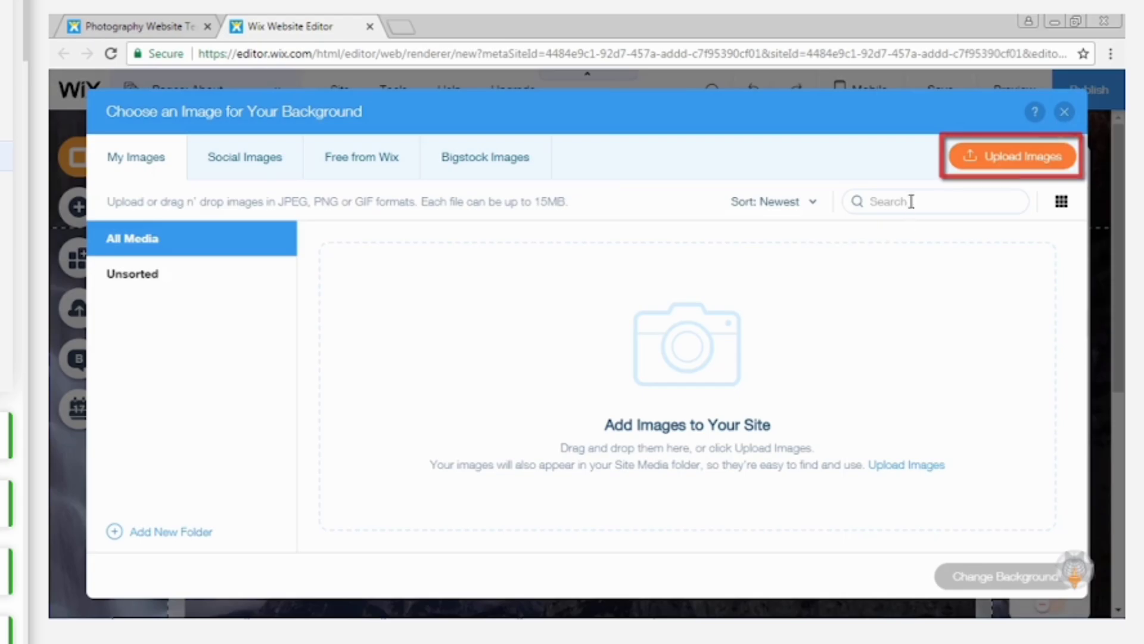
pyautogui.click(1013, 156)
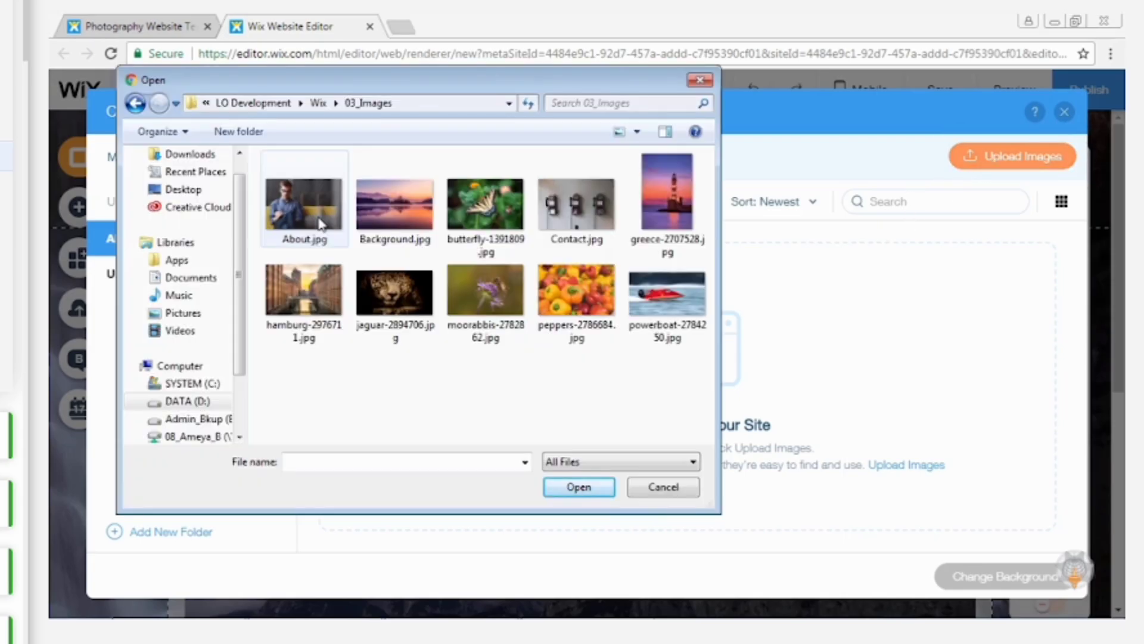
pyautogui.click(360, 221)
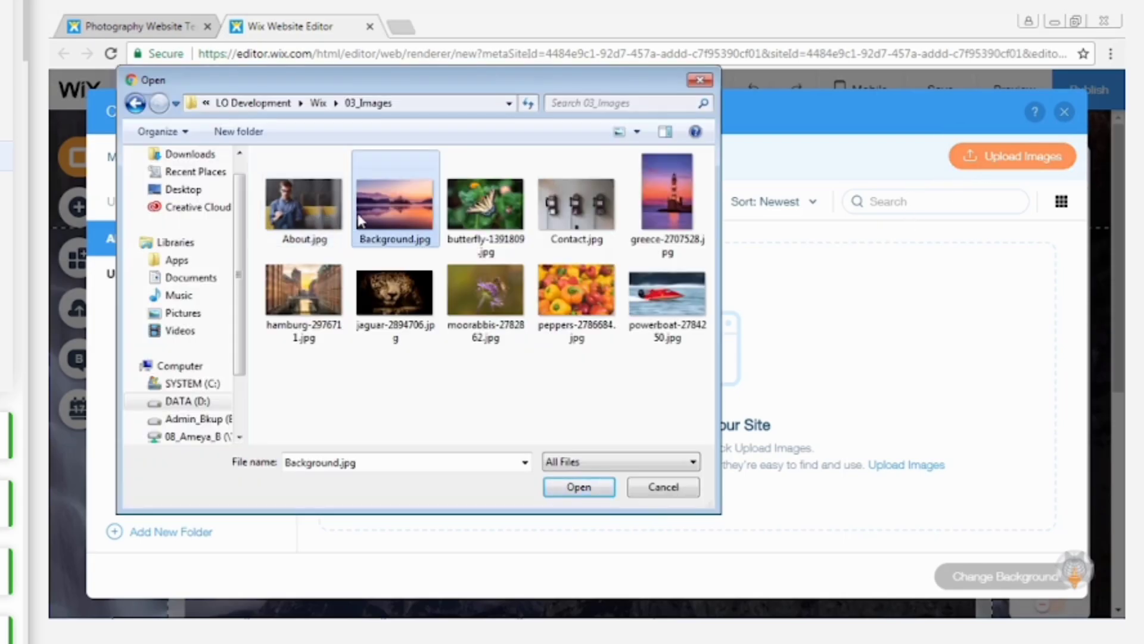
pyautogui.click(576, 487)
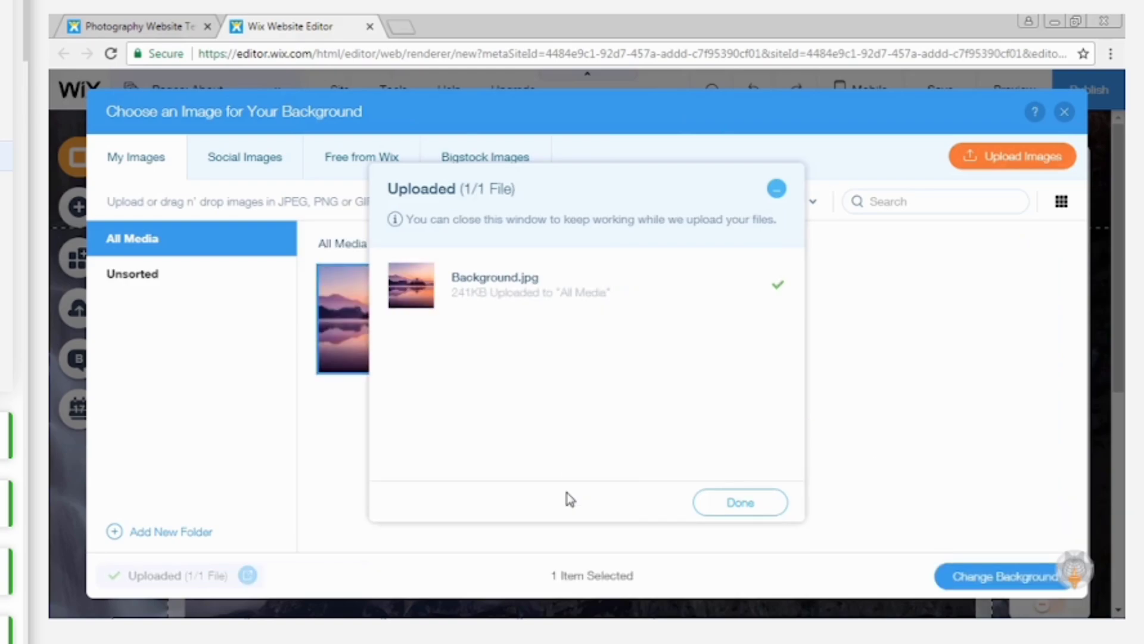
pyautogui.click(738, 501)
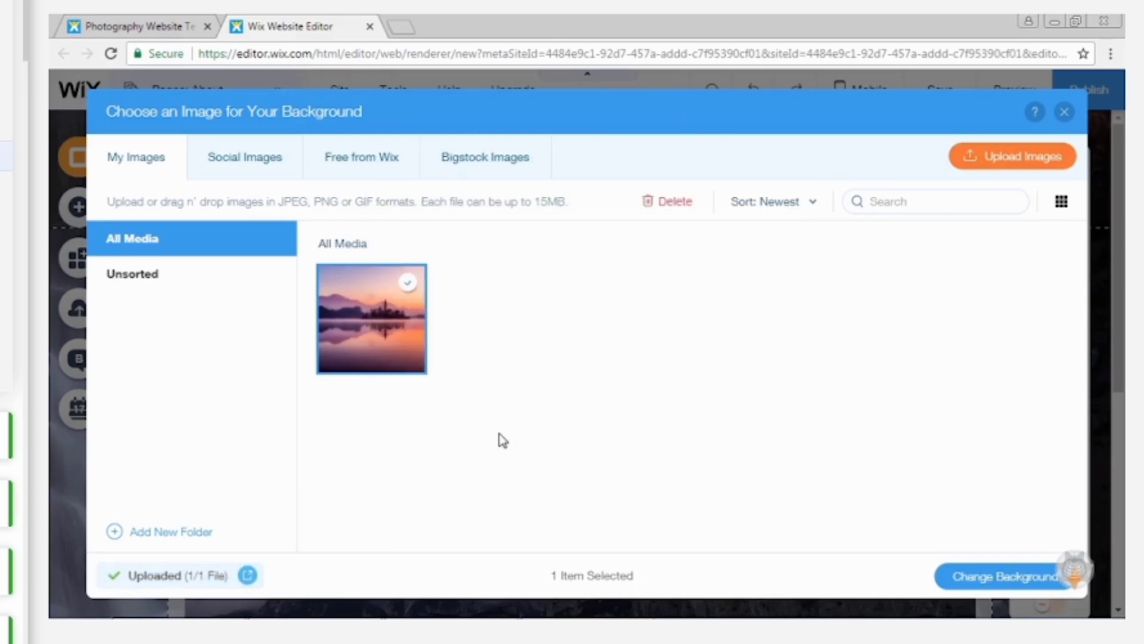
pyautogui.click(970, 581)
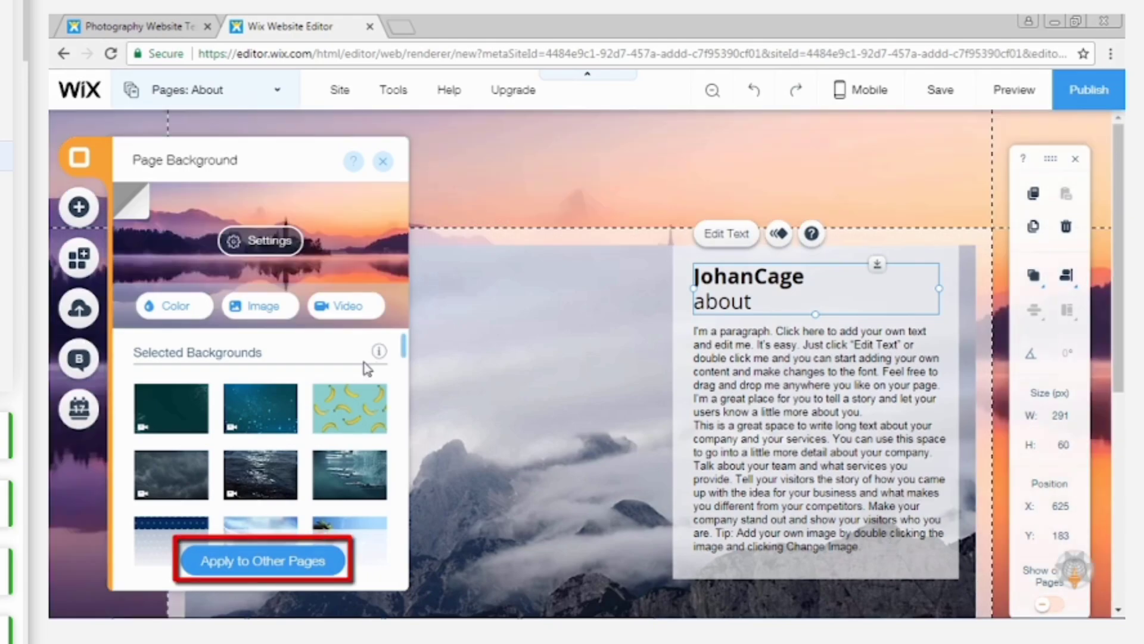
# Apply the new page background to all pages of the site and close the background settings.
pyautogui.click(262, 561)
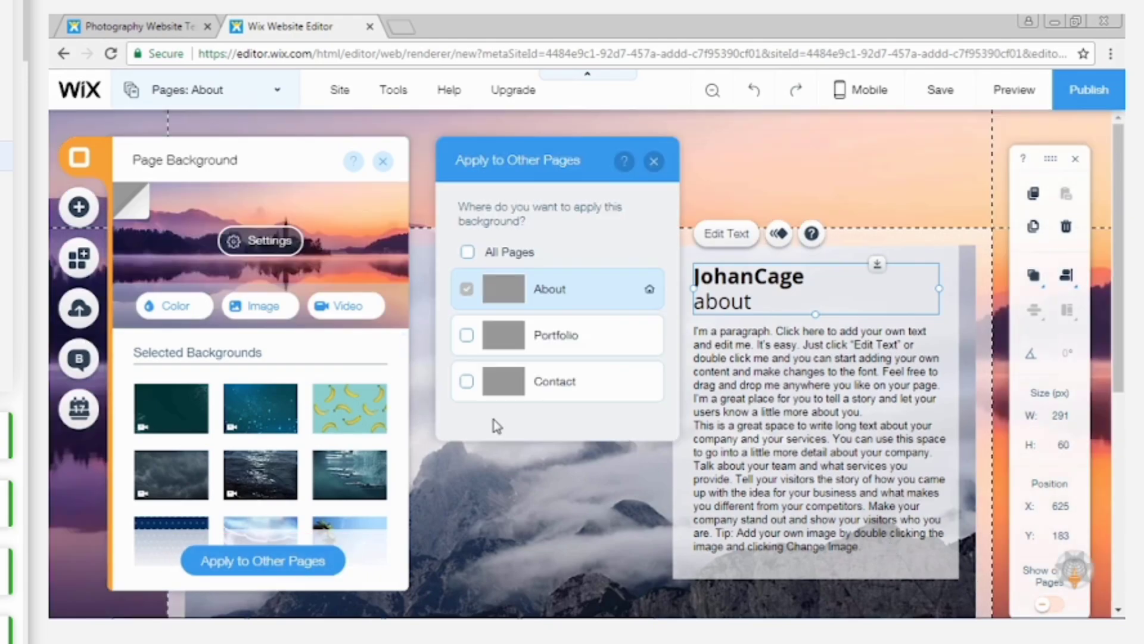
pyautogui.click(468, 252)
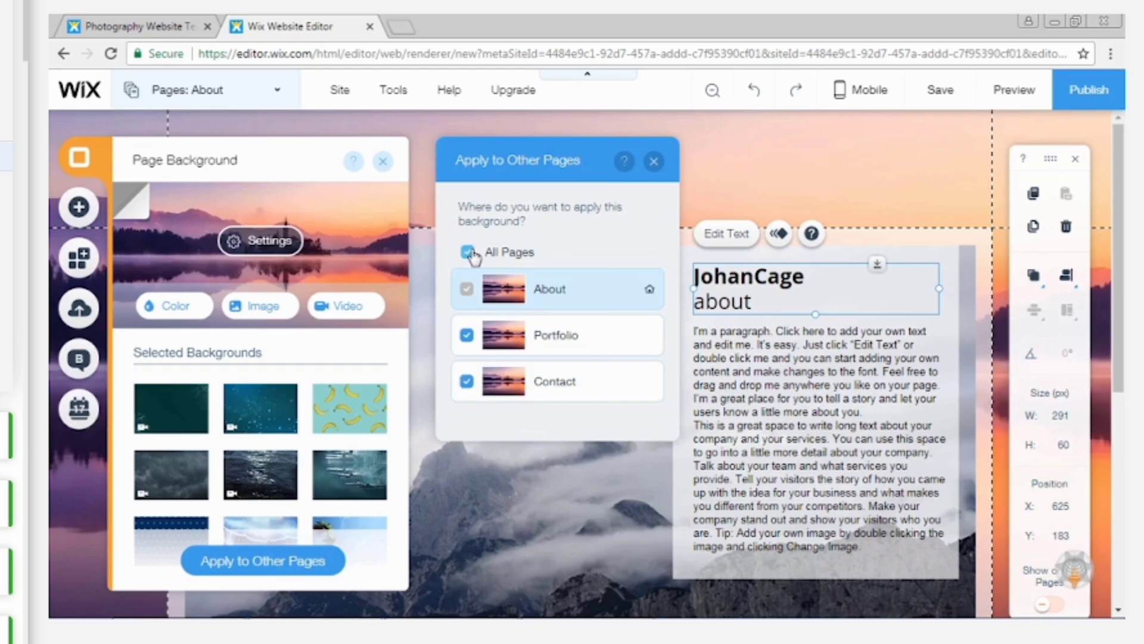
pyautogui.click(653, 162)
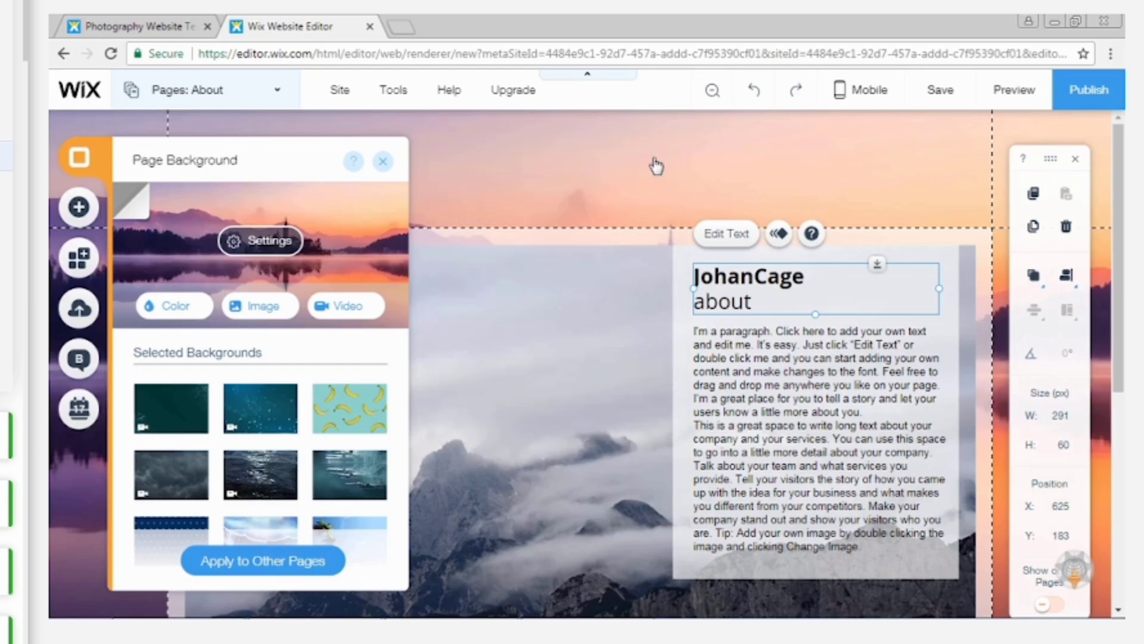
pyautogui.click(385, 165)
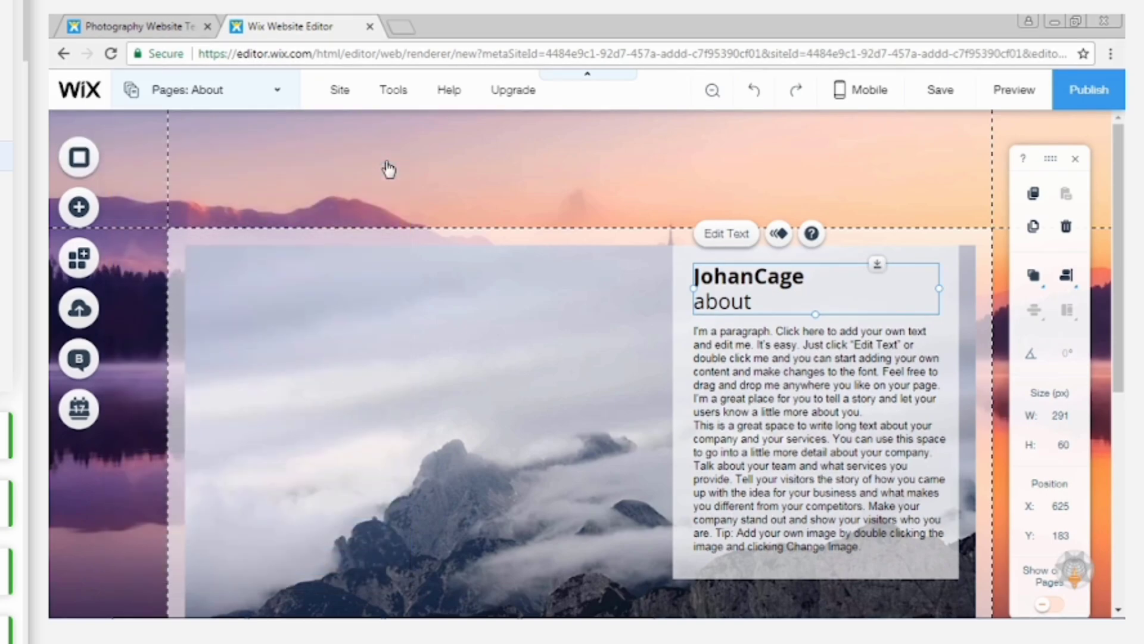
# Replace the large image on the About page with About.jpg and the one on the Contact page with Contact.jpg.
pyautogui.scroll(-1, 387, 167)
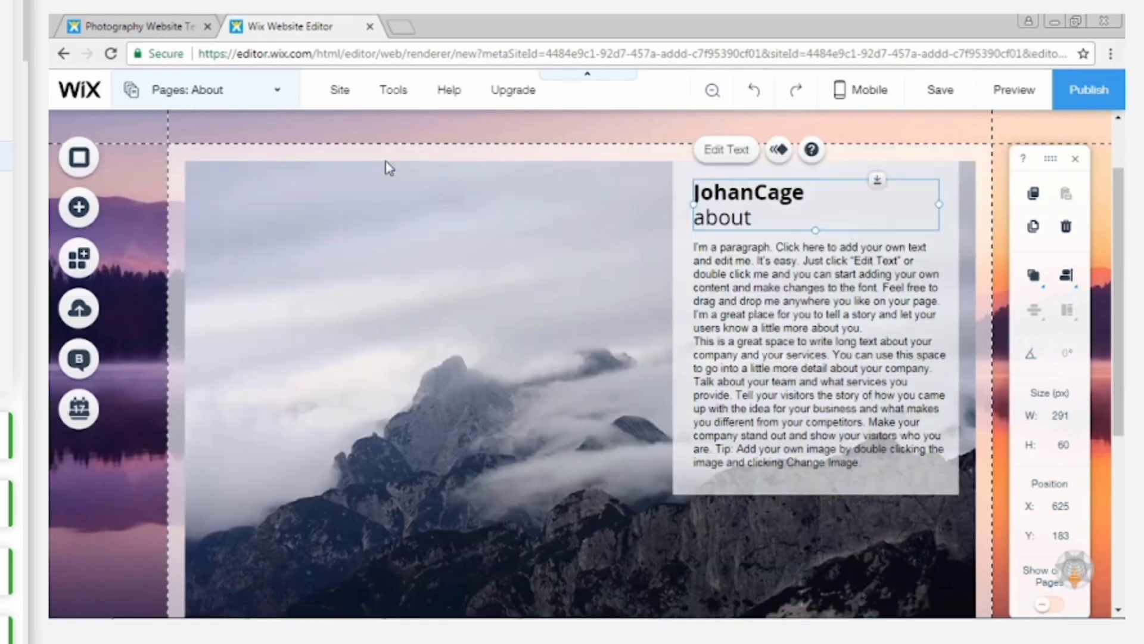
pyautogui.click(387, 170)
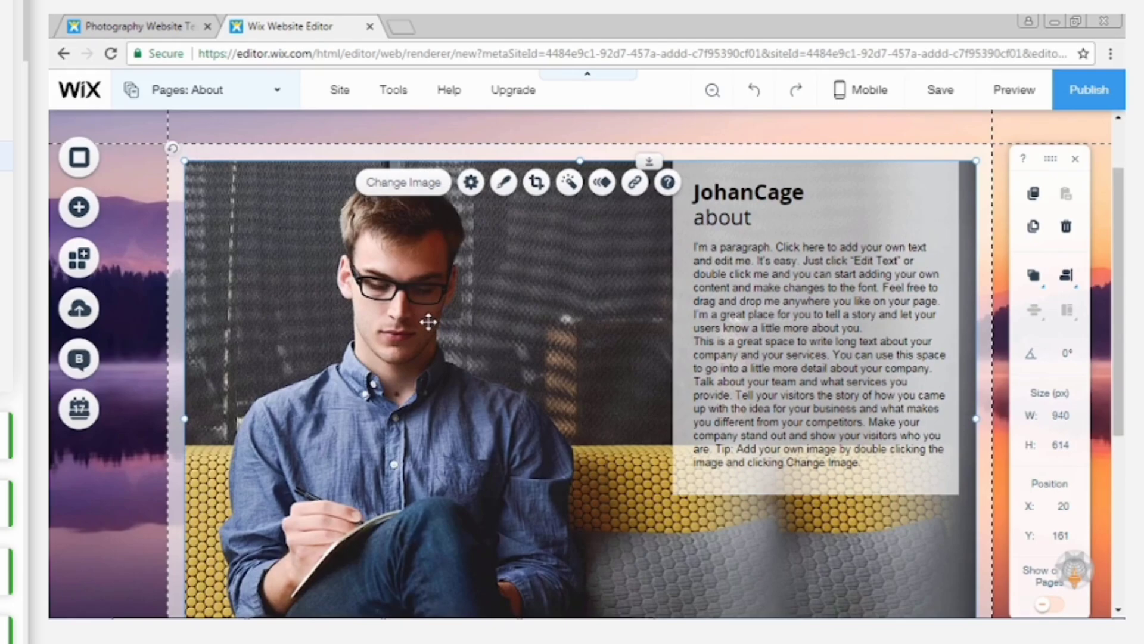
pyautogui.click(269, 90)
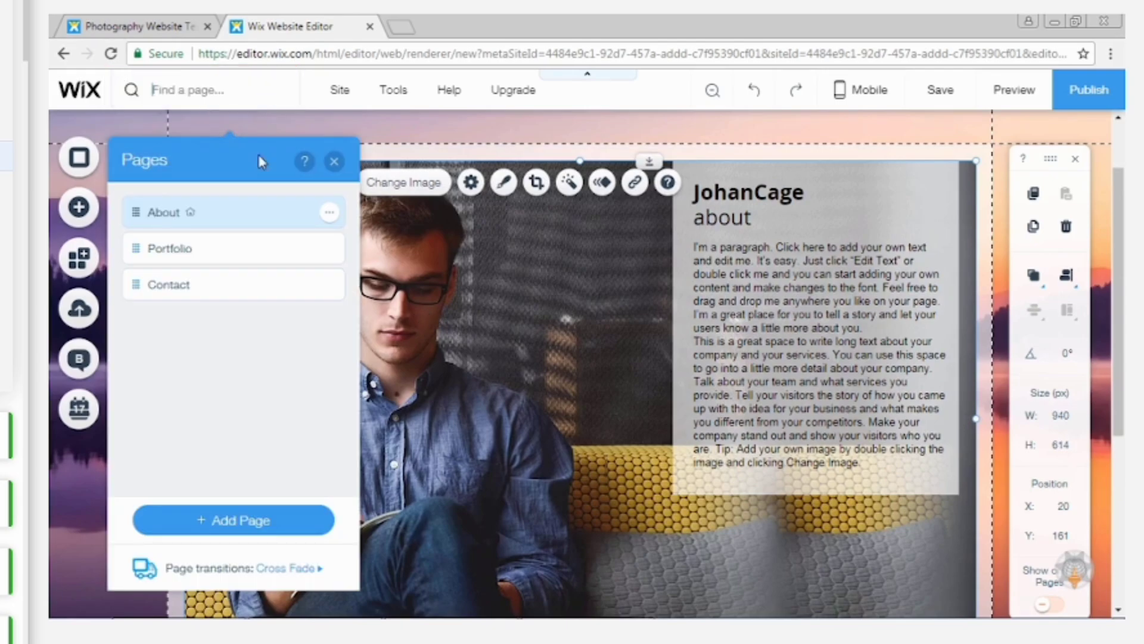
pyautogui.click(214, 286)
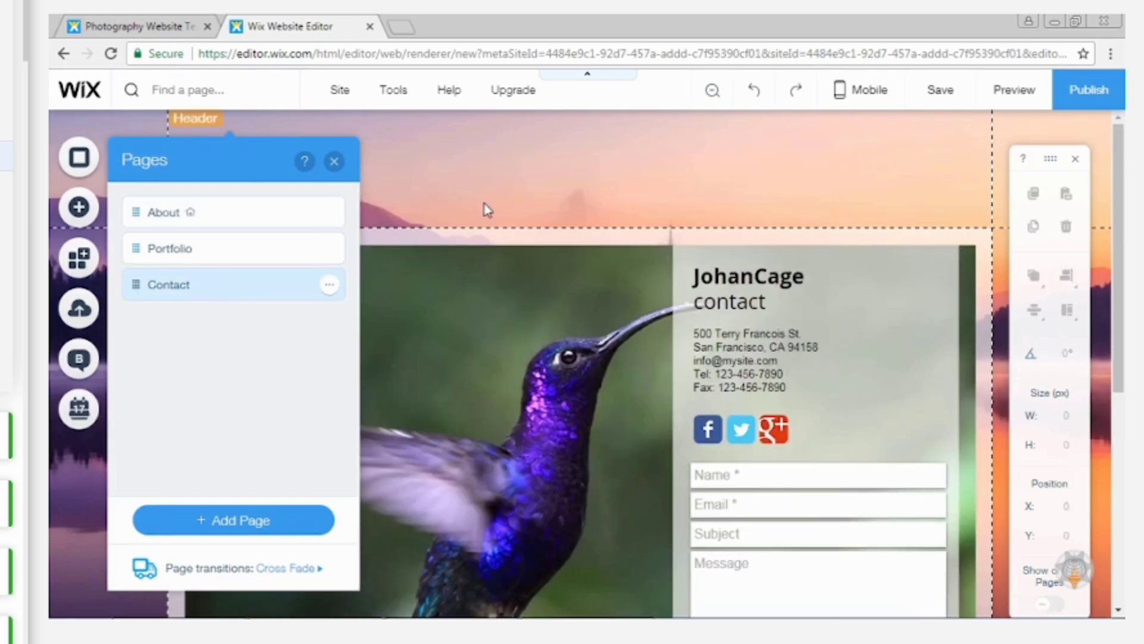
pyautogui.click(335, 162)
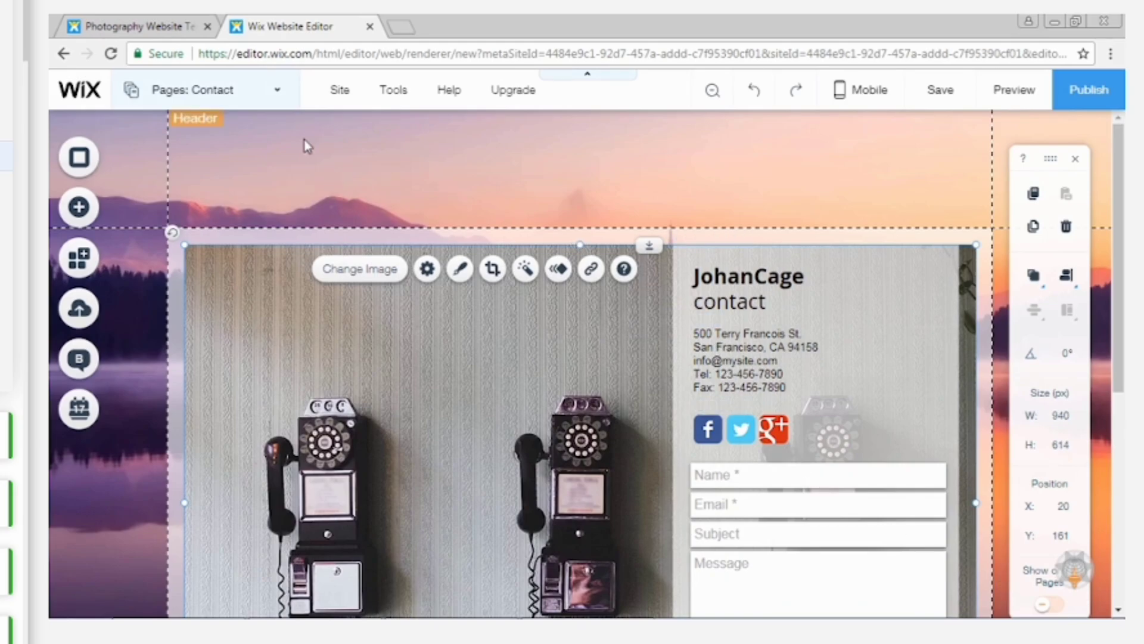
# Delete all existing images from the Wix Pro Gallery on the Portfolio page.
pyautogui.click(269, 101)
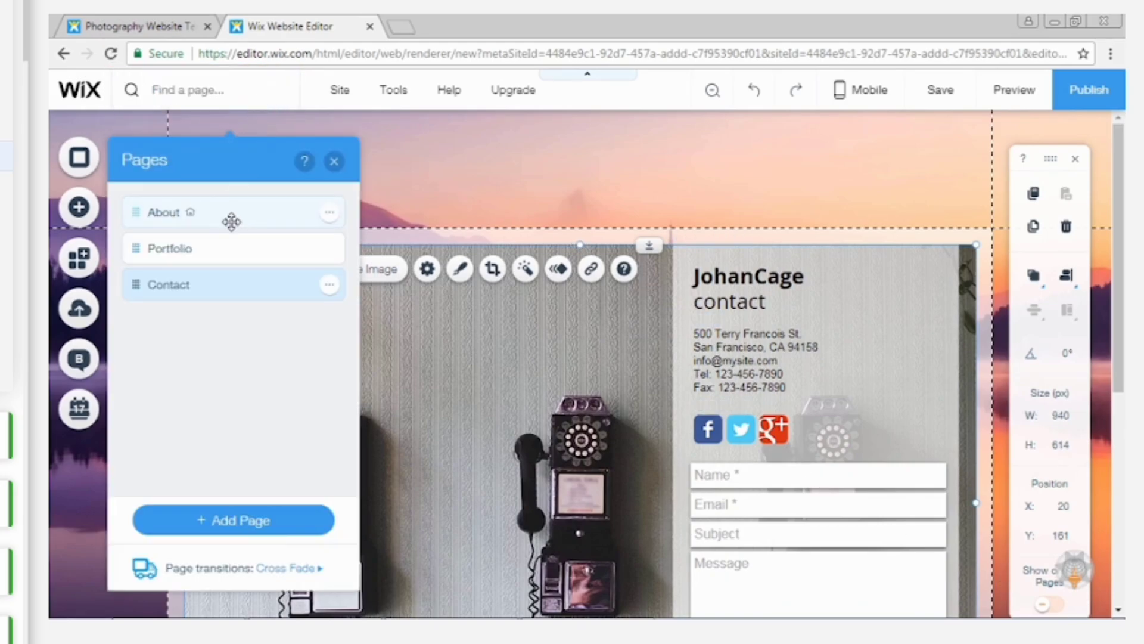
pyautogui.click(224, 250)
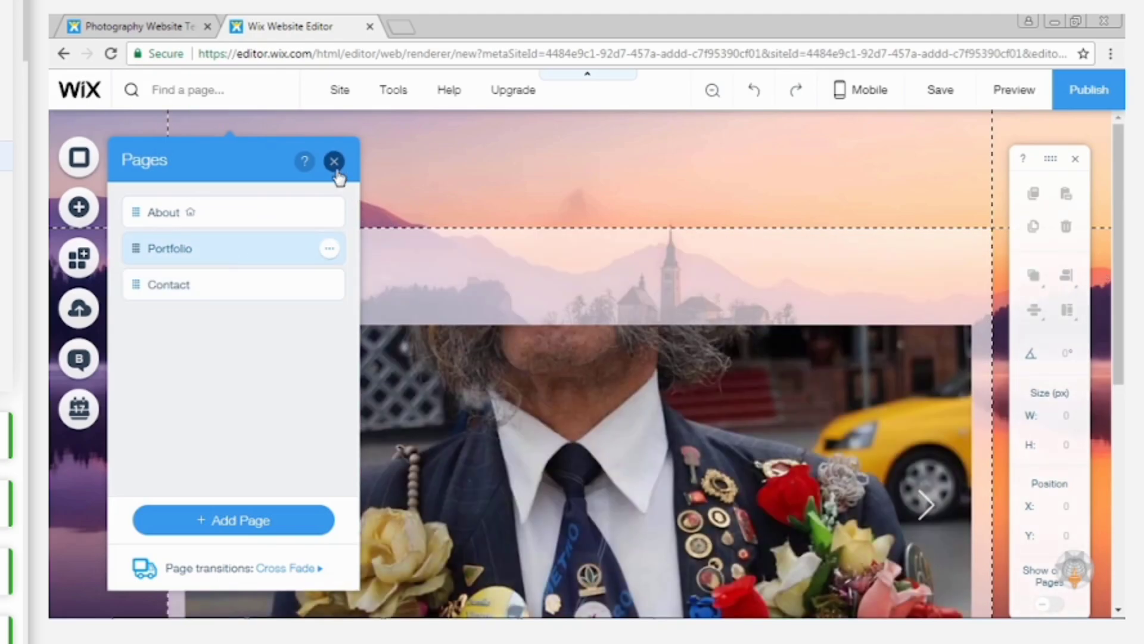
pyautogui.click(335, 161)
pyautogui.scroll(-3, 339, 175)
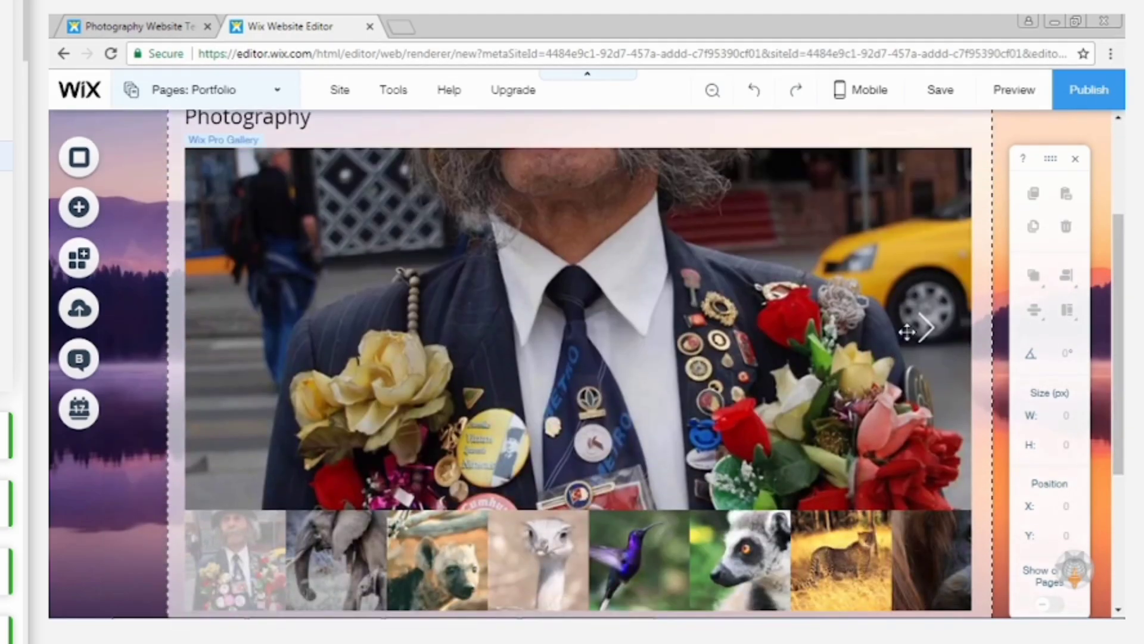
pyautogui.click(355, 421)
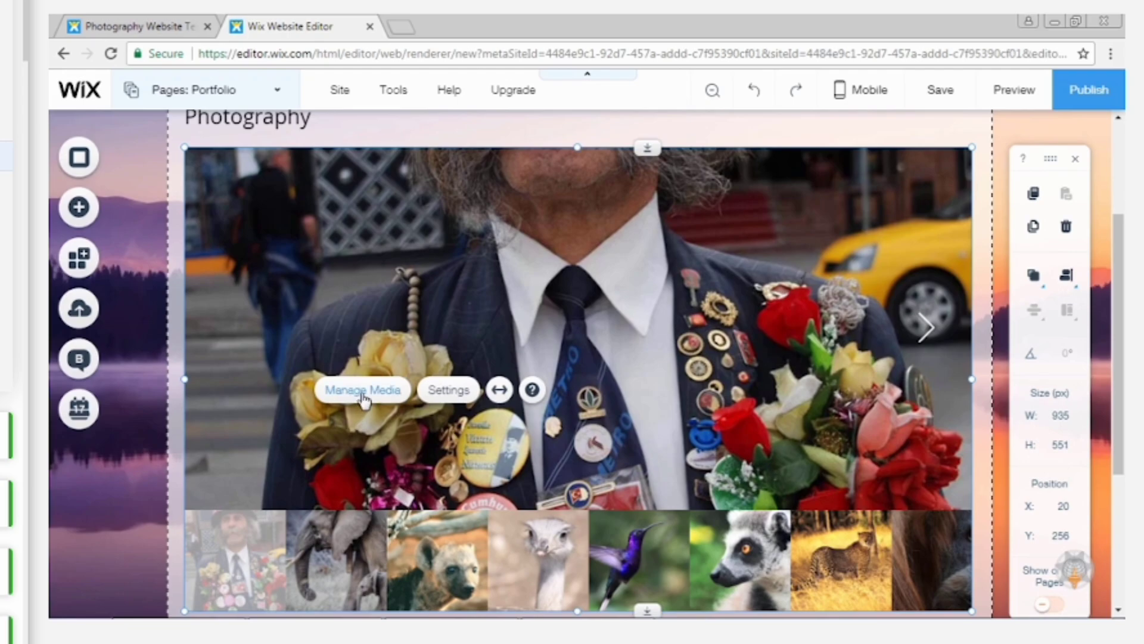
pyautogui.click(363, 397)
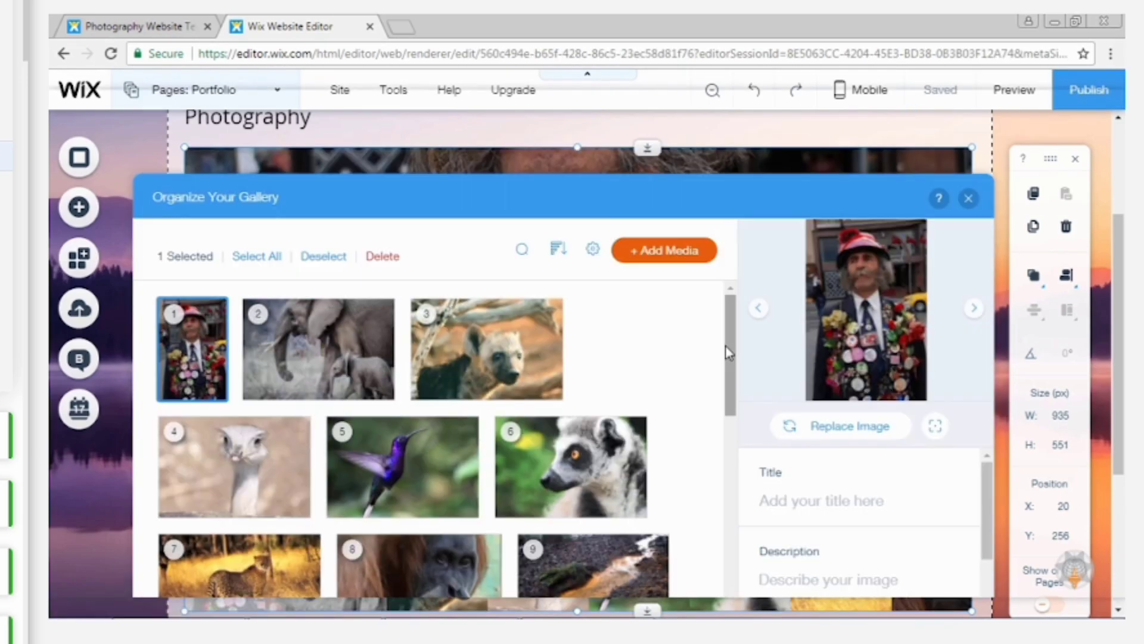
pyautogui.moveTo(726, 355)
pyautogui.mouseDown()
pyautogui.moveTo(724, 462)
pyautogui.moveTo(734, 338)
pyautogui.mouseUp()
pyautogui.click(250, 259)
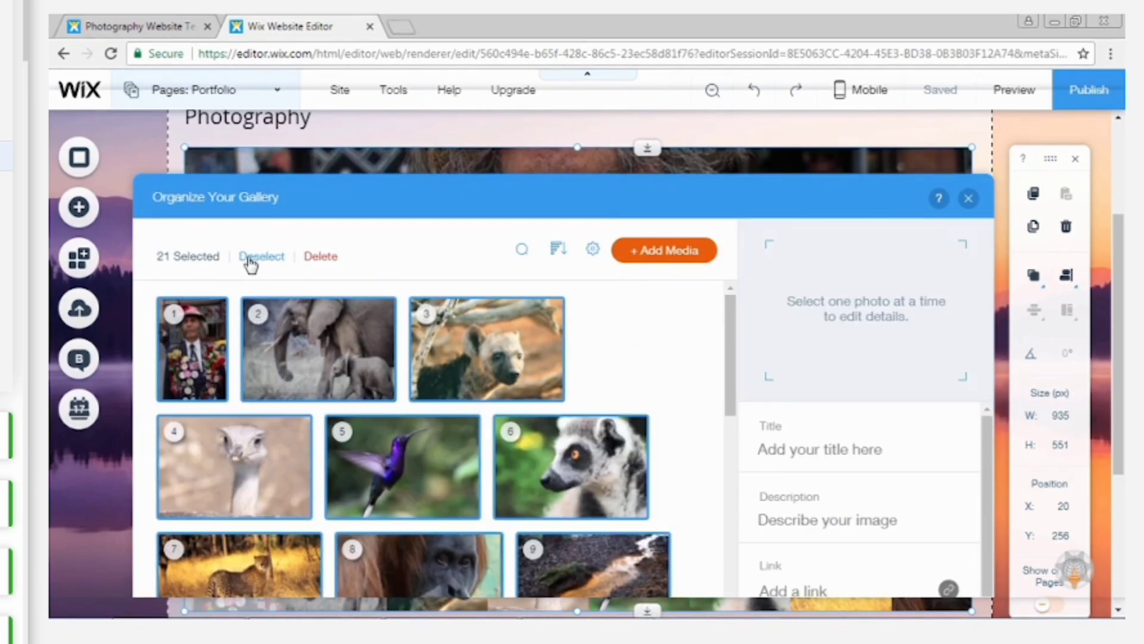
pyautogui.click(328, 261)
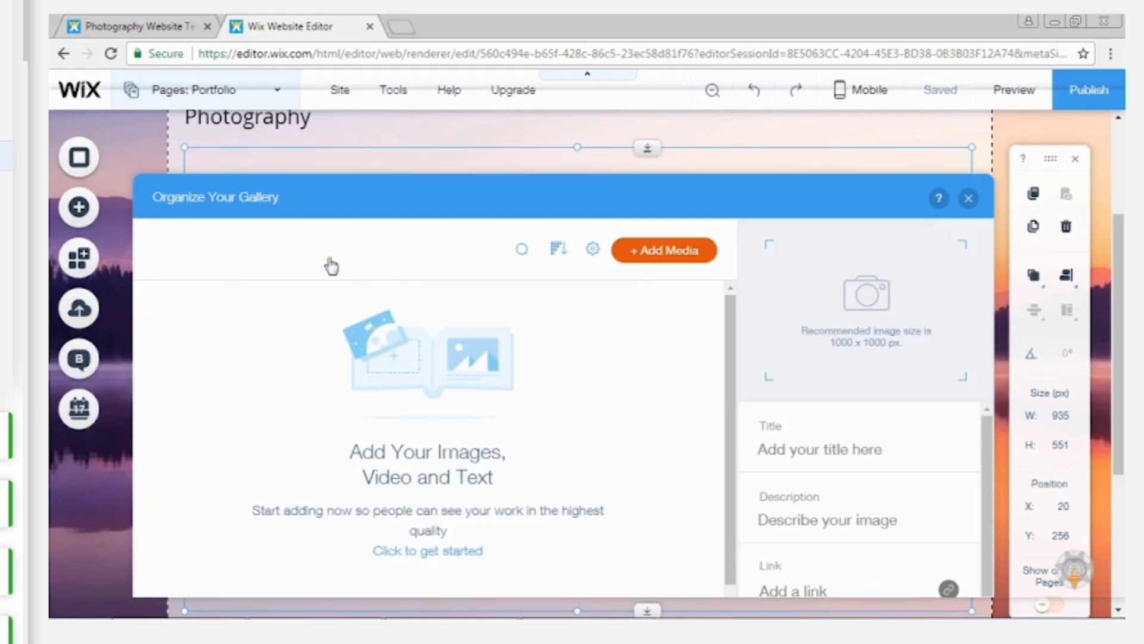
# Upload the butterfly, greece, hamburg, jaguar, moorabbis, peppers and powerboat images from the 03_Images folder for the gallery.
pyautogui.click(664, 253)
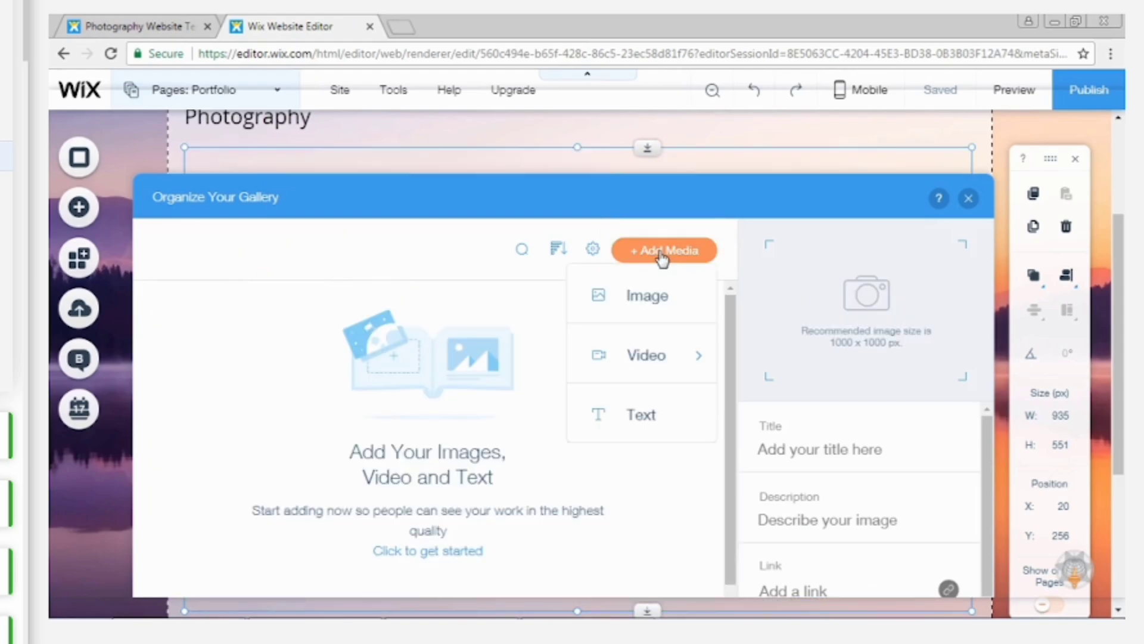
pyautogui.click(656, 295)
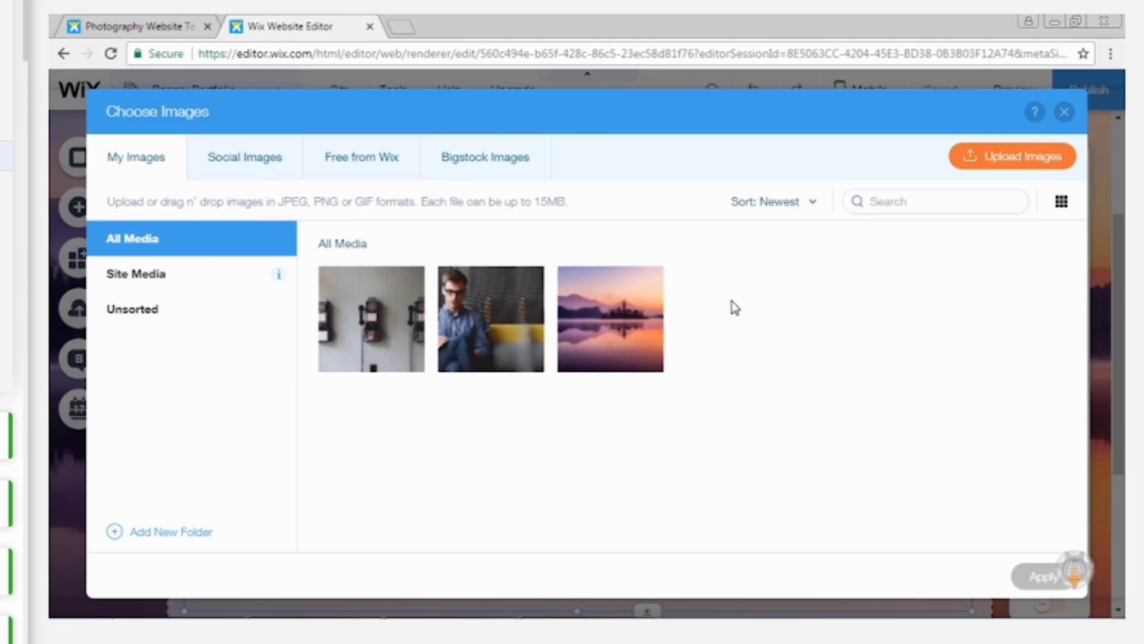
pyautogui.click(1022, 166)
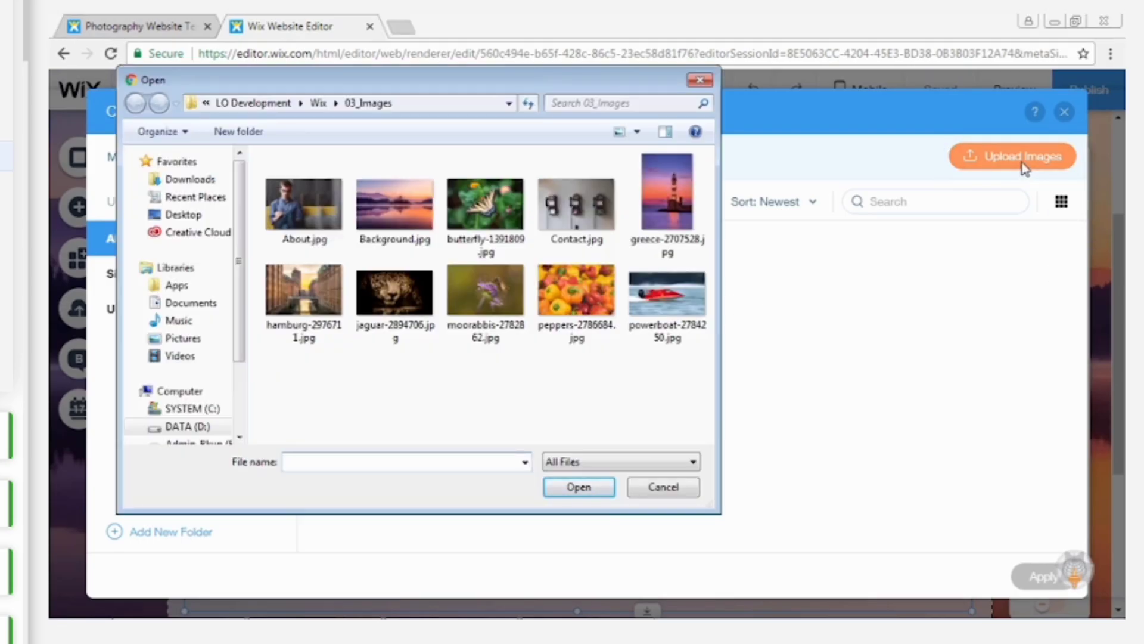
pyautogui.click(493, 189)
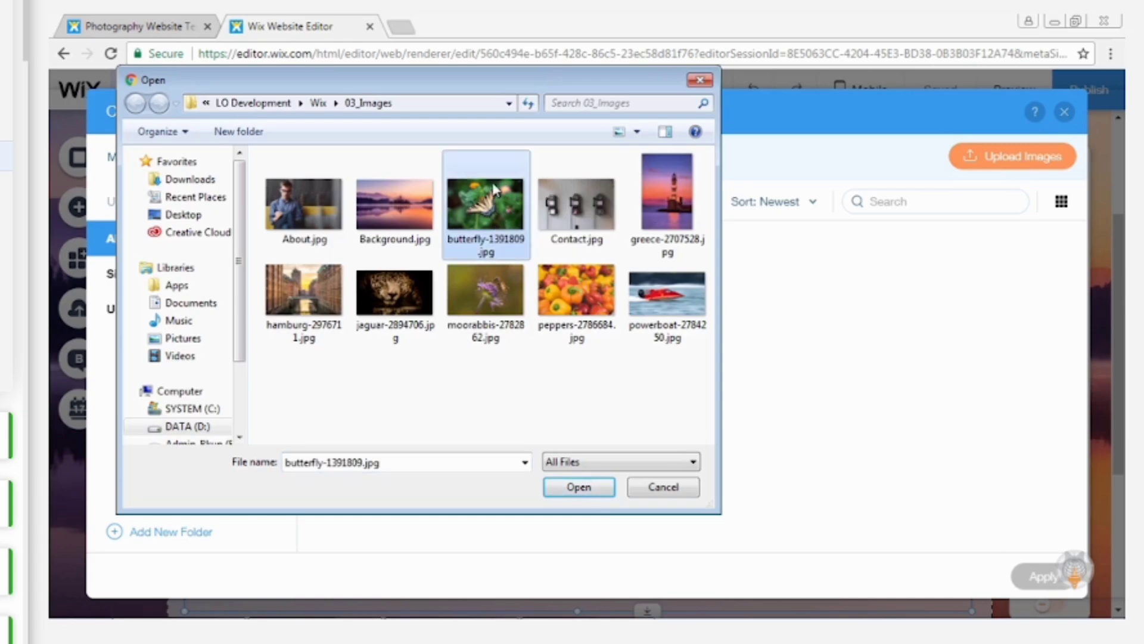
pyautogui.keyDown('ctrl'); pyautogui.click(667, 200); pyautogui.keyUp('ctrl')
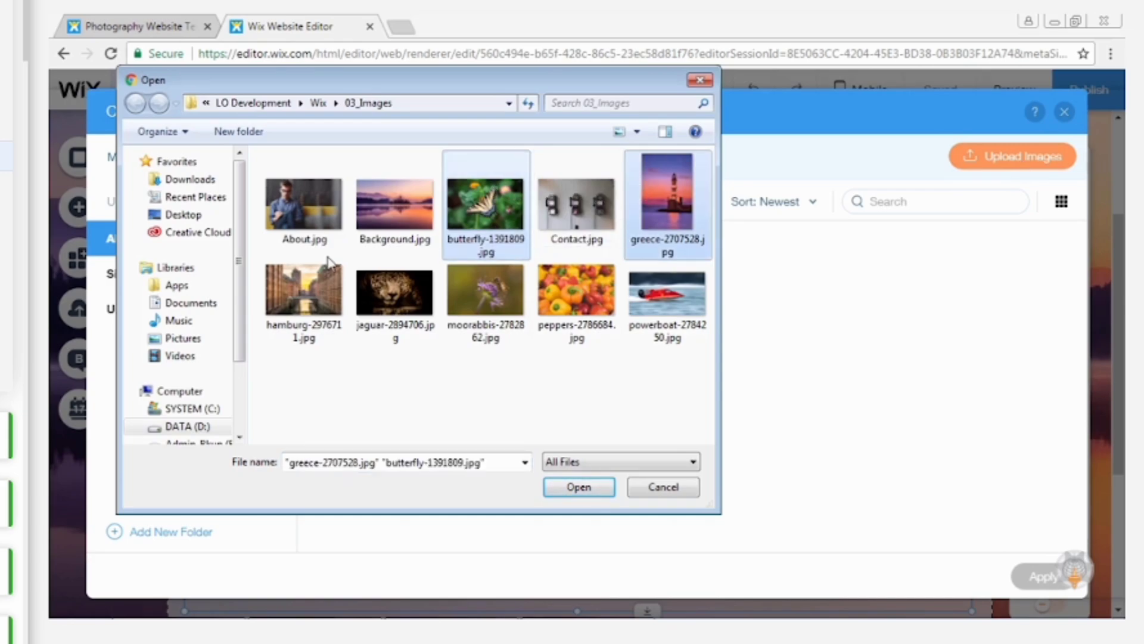
pyautogui.keyDown('ctrl'); pyautogui.click(315, 289); pyautogui.keyUp('ctrl')
pyautogui.keyDown('ctrl'); pyautogui.click(396, 292); pyautogui.keyUp('ctrl')
pyautogui.keyDown('ctrl'); pyautogui.click(486, 292); pyautogui.keyUp('ctrl')
pyautogui.keyDown('ctrl'); pyautogui.click(576, 292); pyautogui.keyUp('ctrl')
pyautogui.keyDown('ctrl'); pyautogui.click(664, 294); pyautogui.keyUp('ctrl')
pyautogui.click(579, 487)
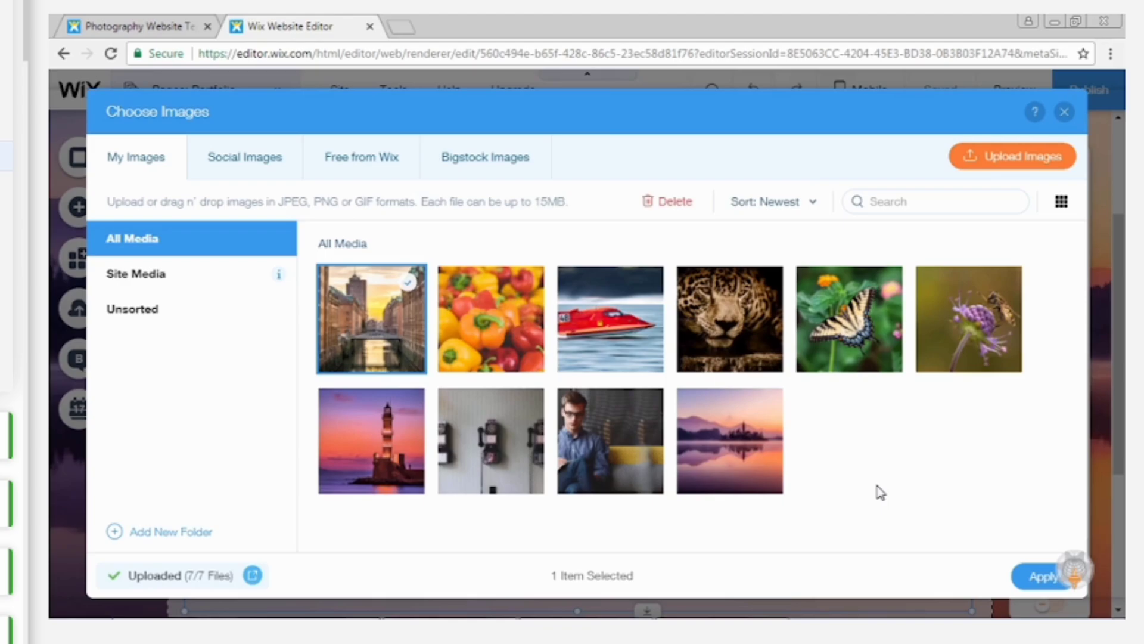
# Add the peppers, powerboat, jaguar, butterfly and bee images to the Portfolio gallery, deselecting the Hamburg image, and close the gallery organizer.
pyautogui.click(494, 313)
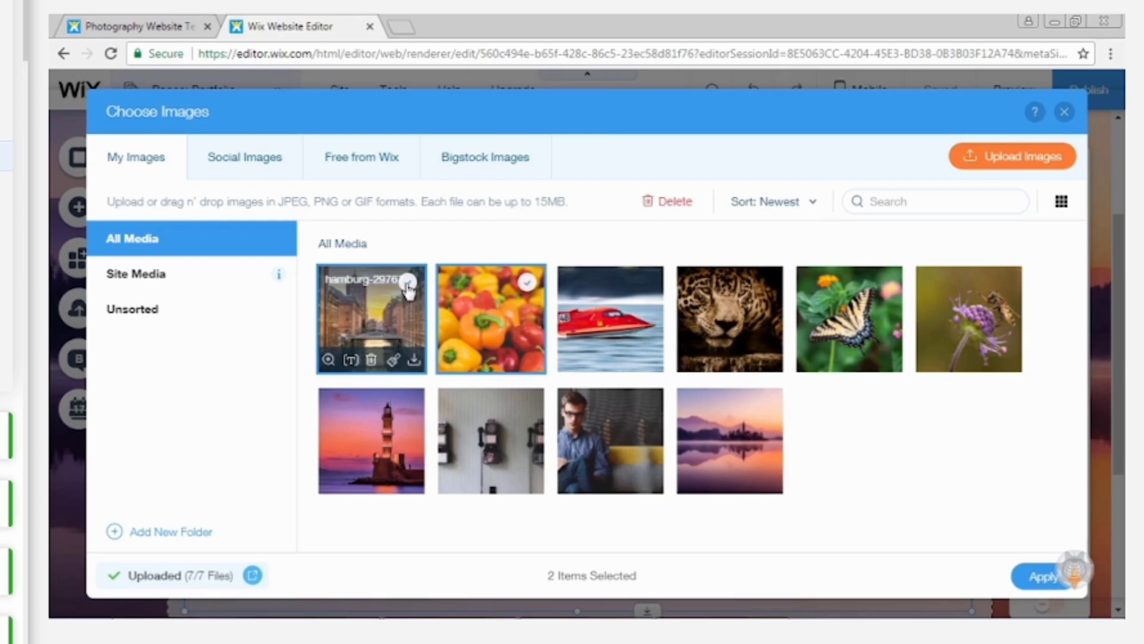
pyautogui.click(407, 285)
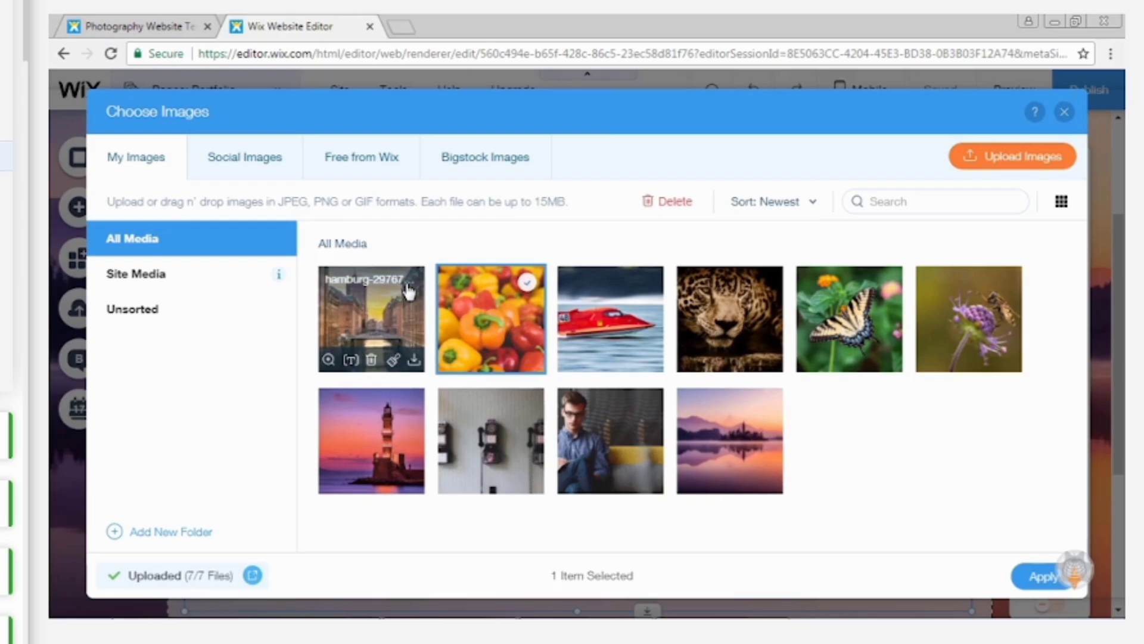
pyautogui.click(611, 319)
pyautogui.click(730, 319)
pyautogui.click(849, 318)
pyautogui.click(965, 318)
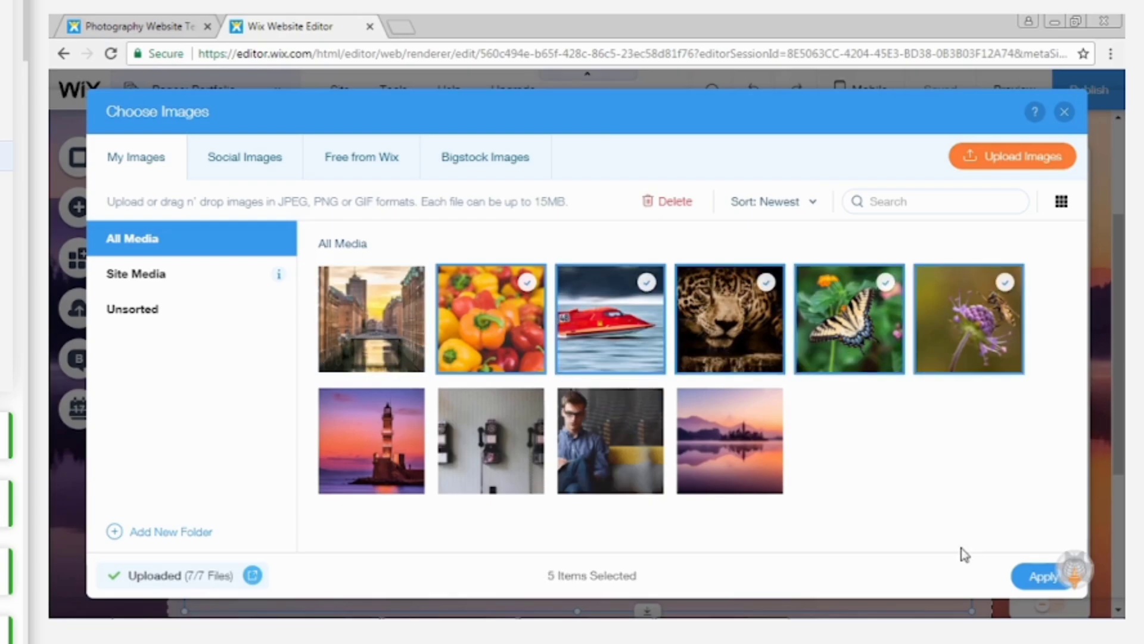
pyautogui.click(1044, 575)
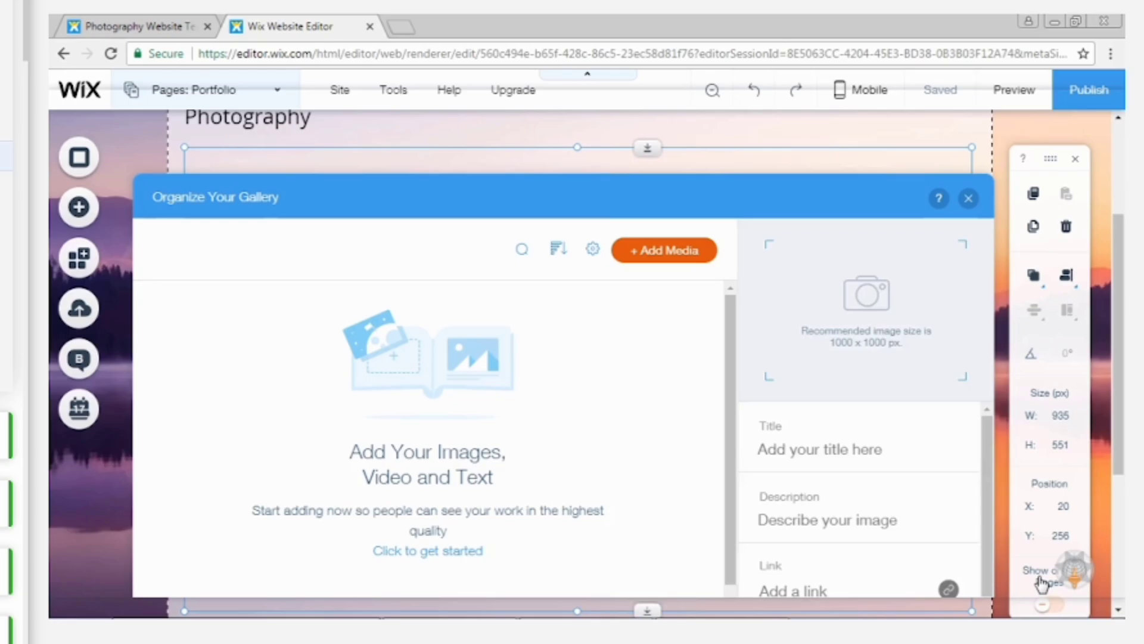
pyautogui.click(716, 408)
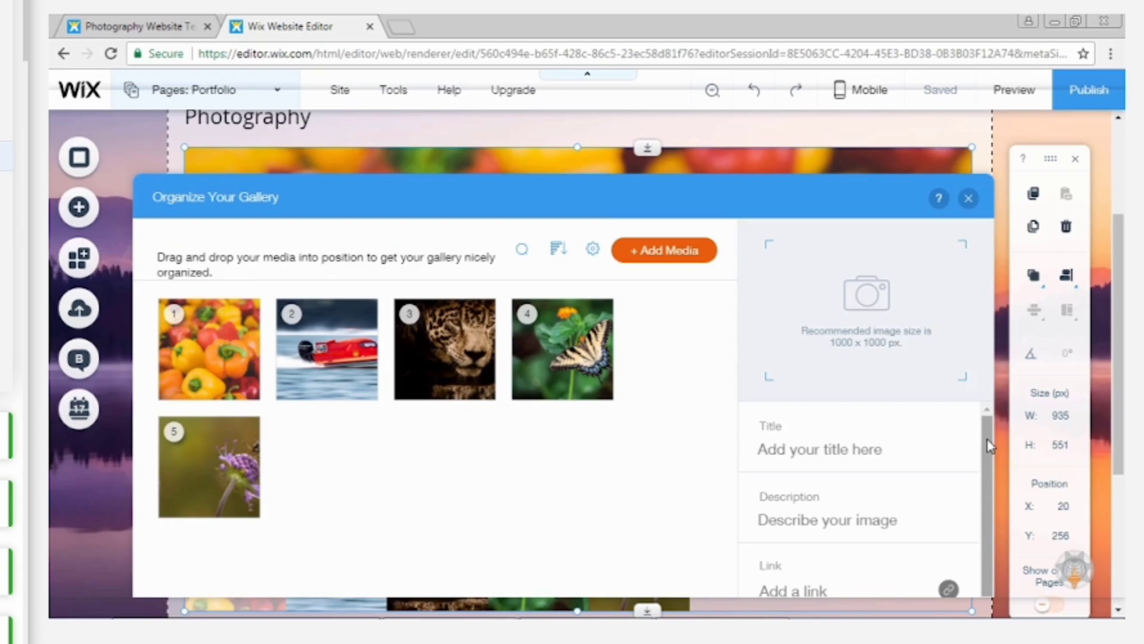
pyautogui.click(969, 199)
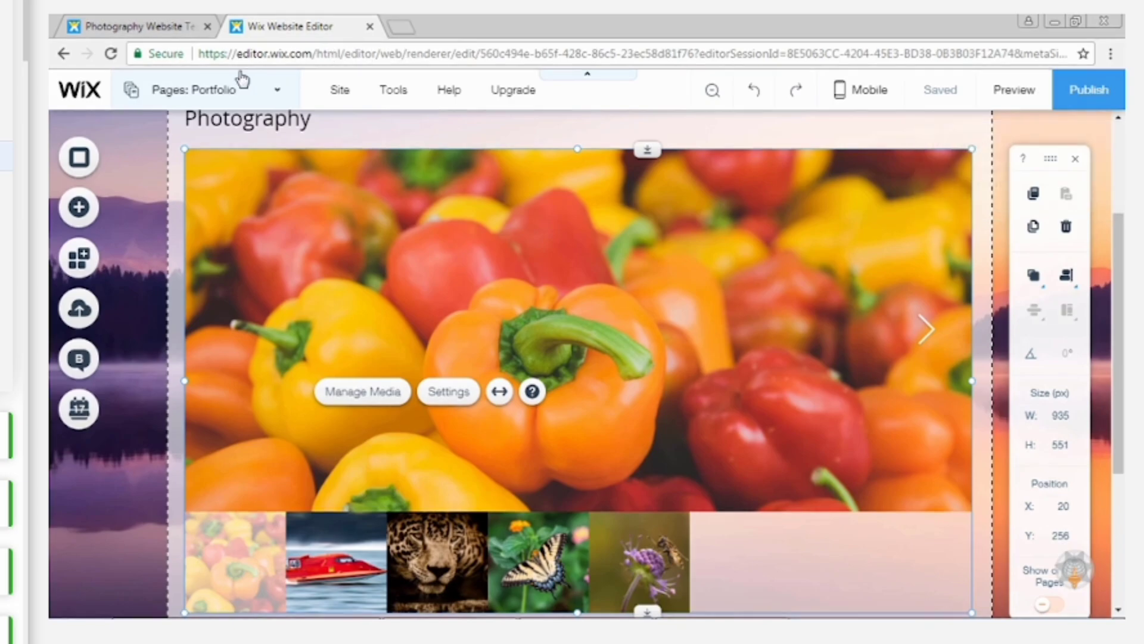
# Replace the About page paragraph with the copied bio starting "A Hobby Photographer" and remove the name line above it.
pyautogui.click(252, 96)
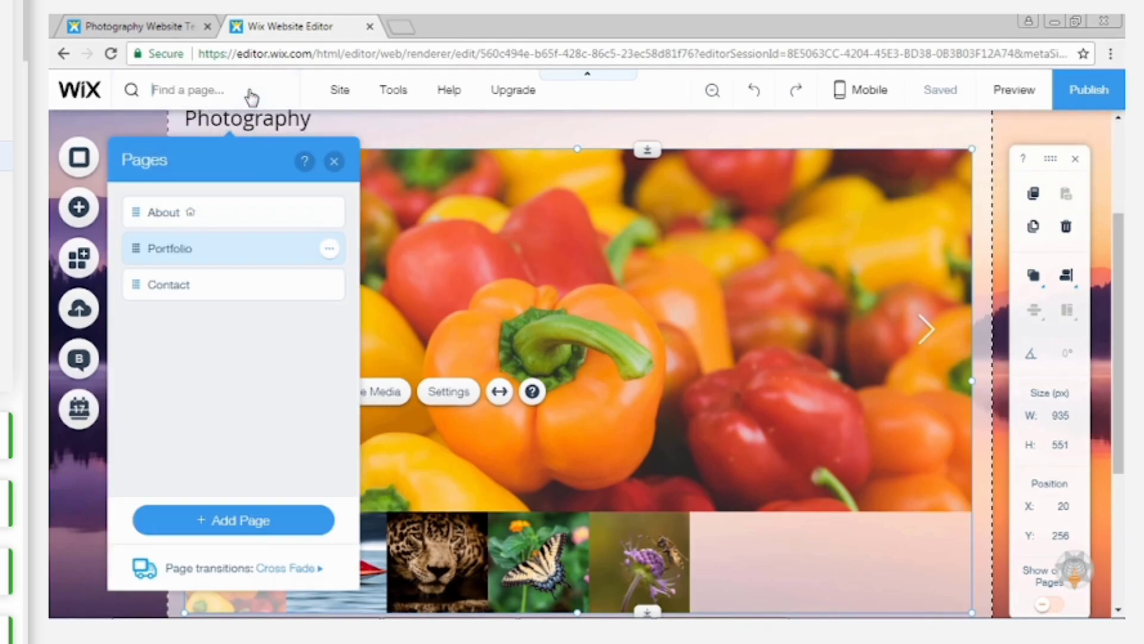
pyautogui.click(171, 212)
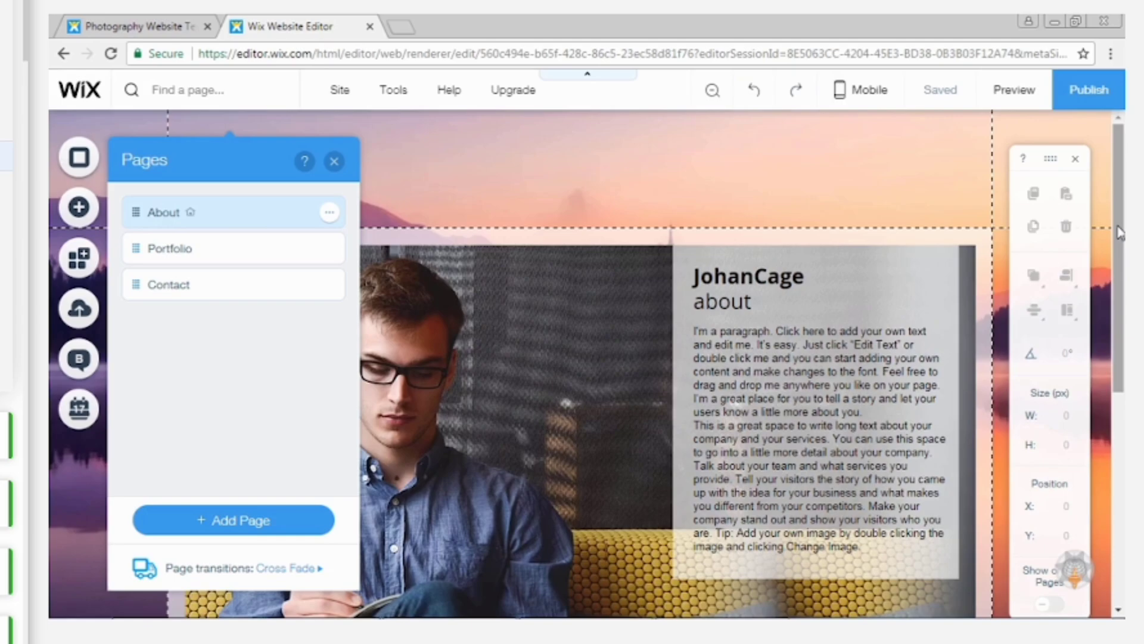
pyautogui.scroll(-5, 1119, 233)
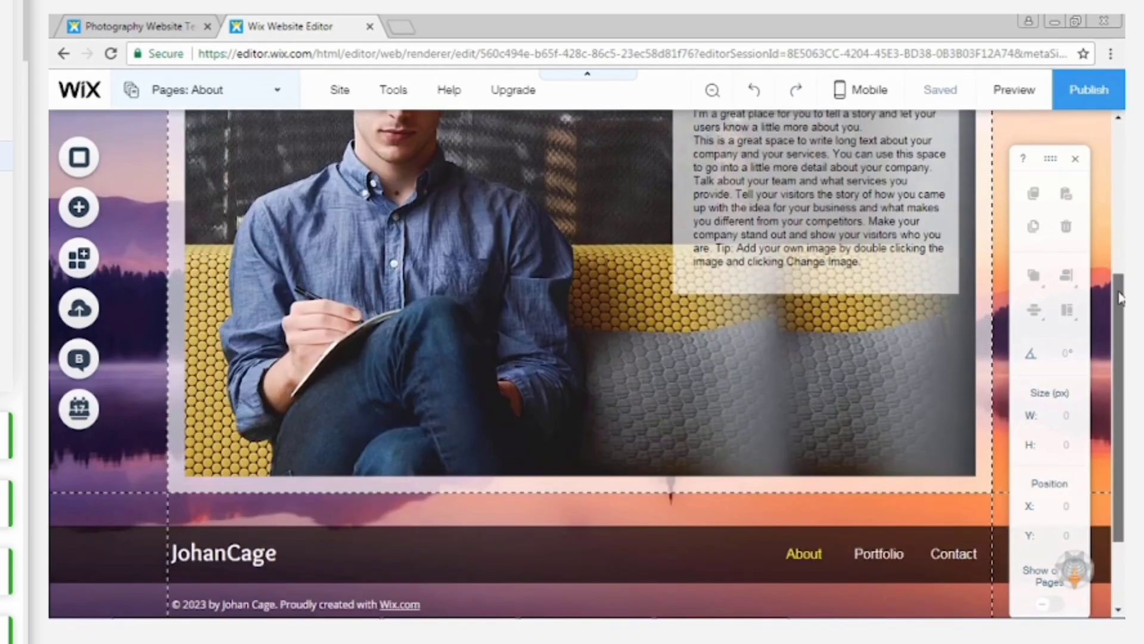
pyautogui.moveTo(1120, 298); pyautogui.dragTo(1120, 300)
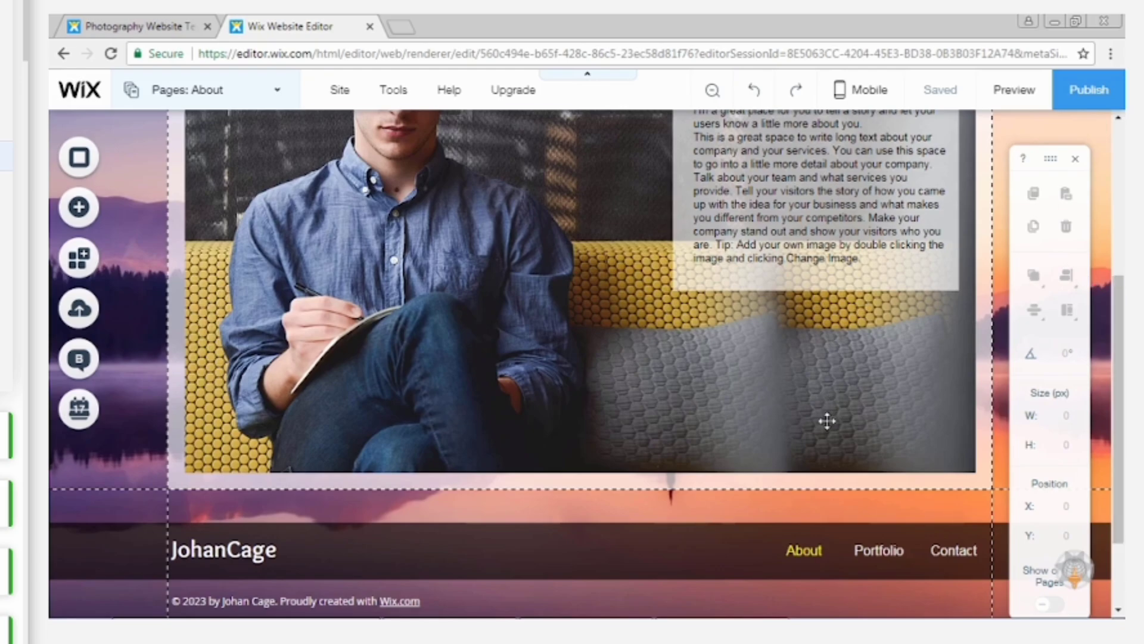
pyautogui.scroll(5, 825, 416)
pyautogui.click(787, 322)
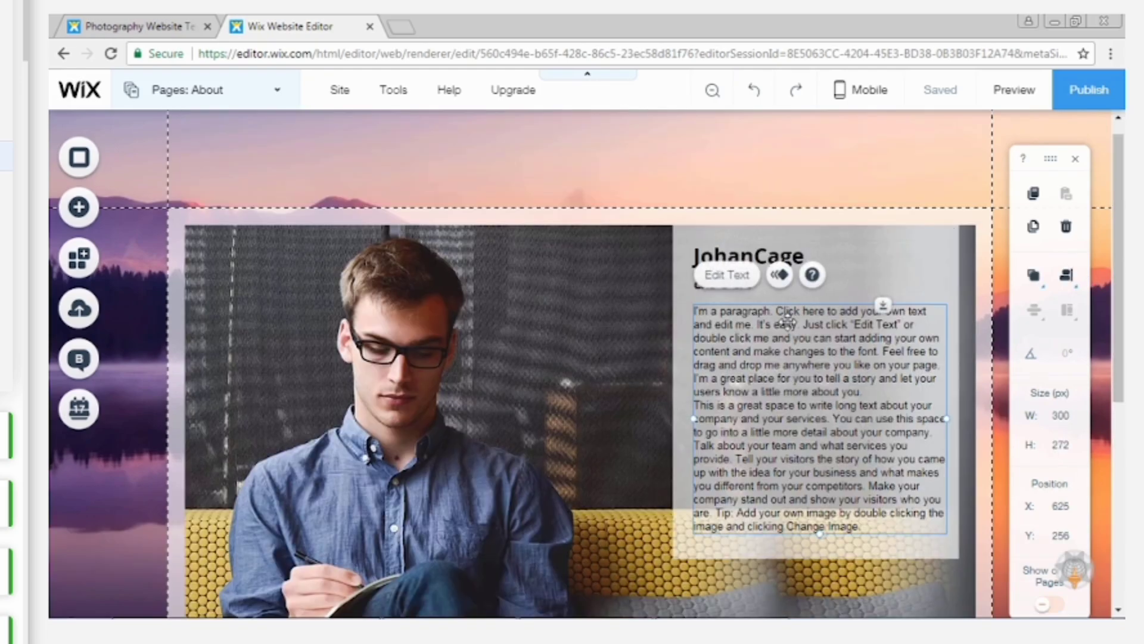
pyautogui.doubleClick(788, 325)
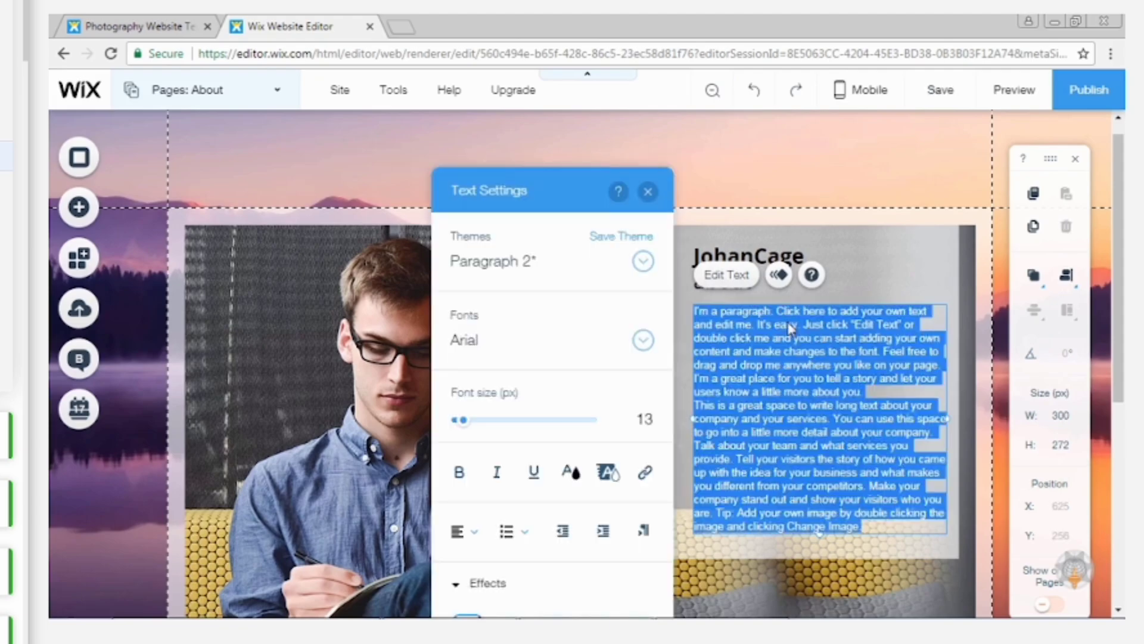
pyautogui.moveTo(755, 311); pyautogui.dragTo(545, 312)
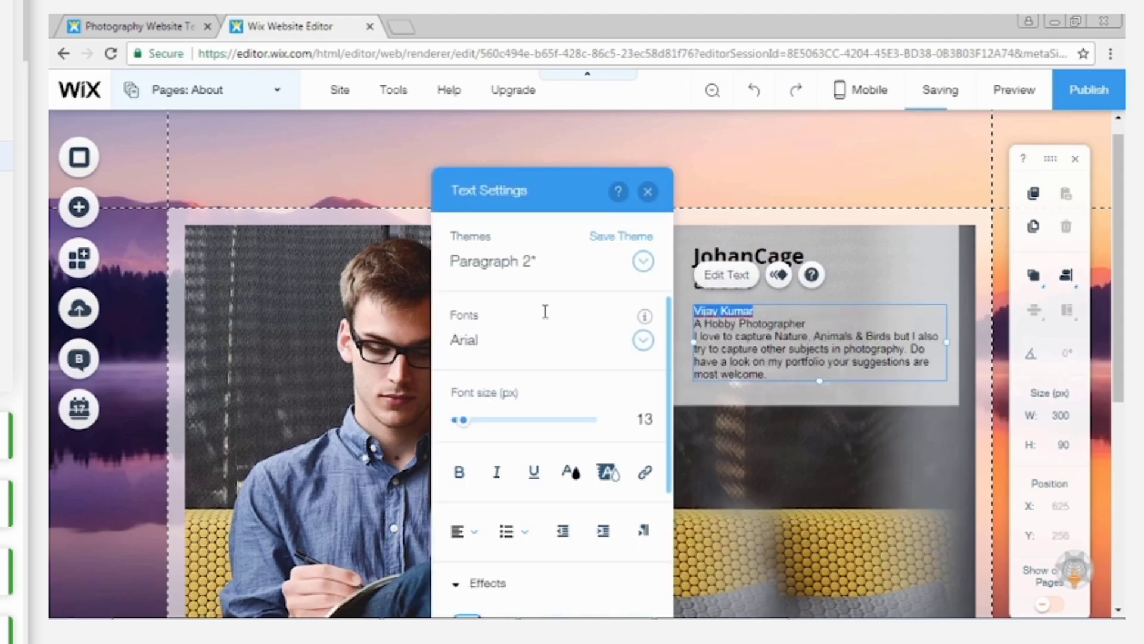
pyautogui.press('BackSpace')
# Replace the template name in the About page heading with the photographer's full name, keeping the word "about" below it.
pyautogui.click(748, 260)
pyautogui.click(750, 257)
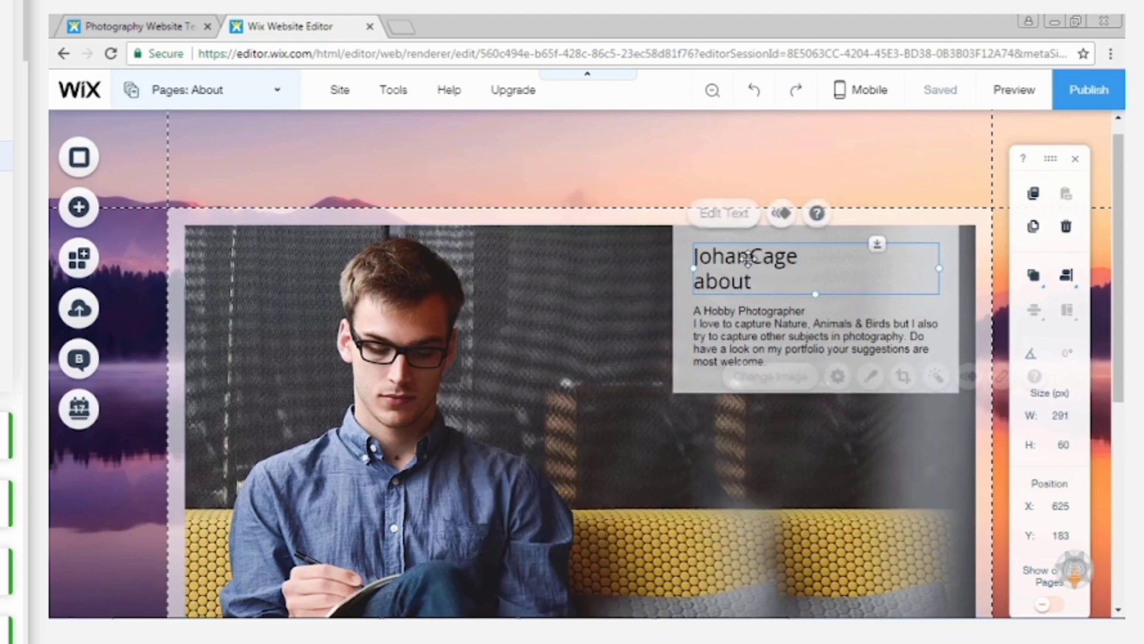
pyautogui.doubleClick(751, 258)
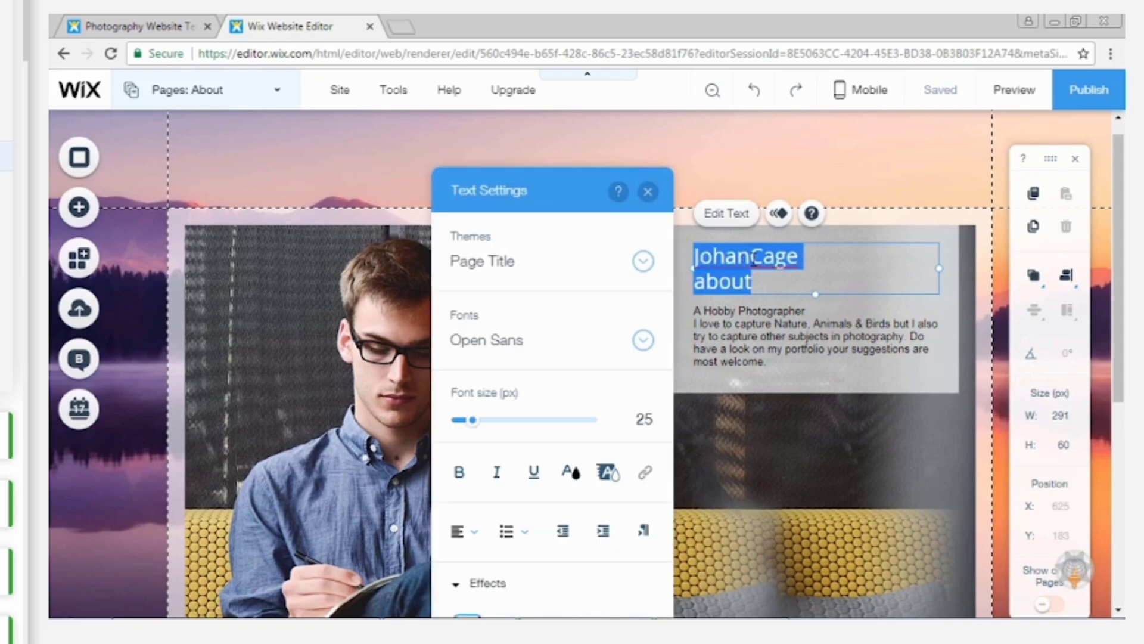
pyautogui.moveTo(812, 258); pyautogui.dragTo(577, 258)
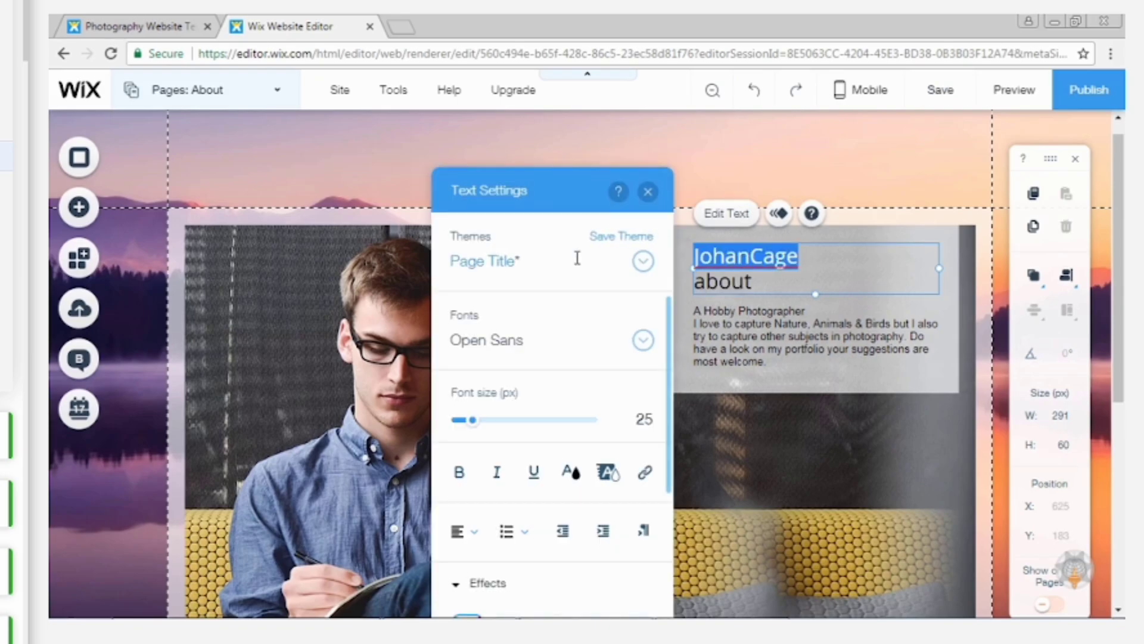
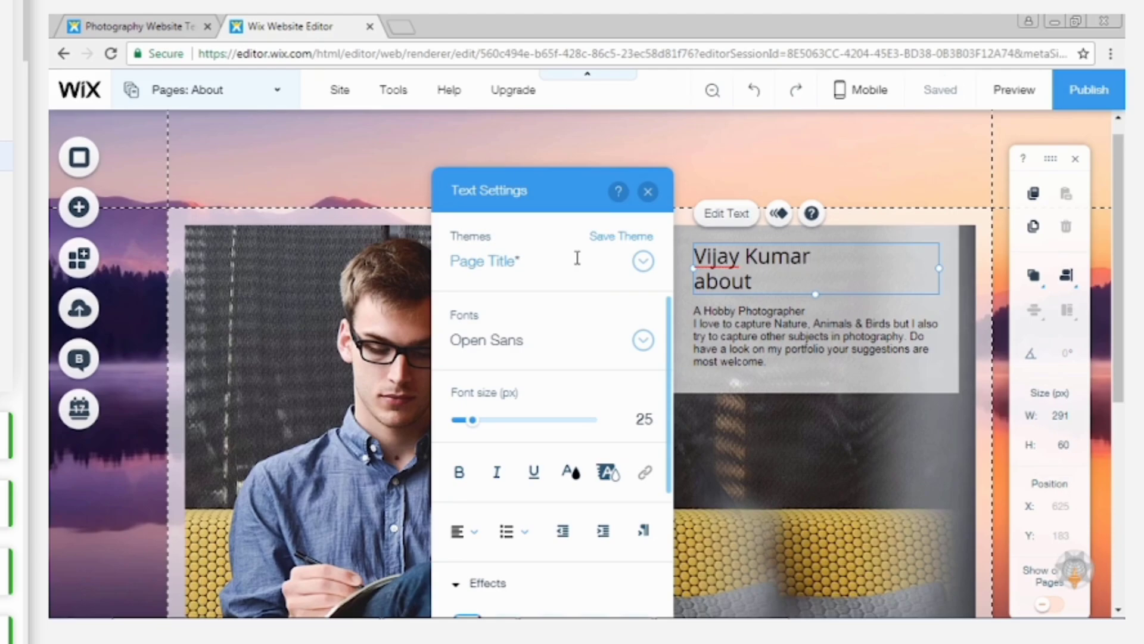
pyautogui.click(781, 430)
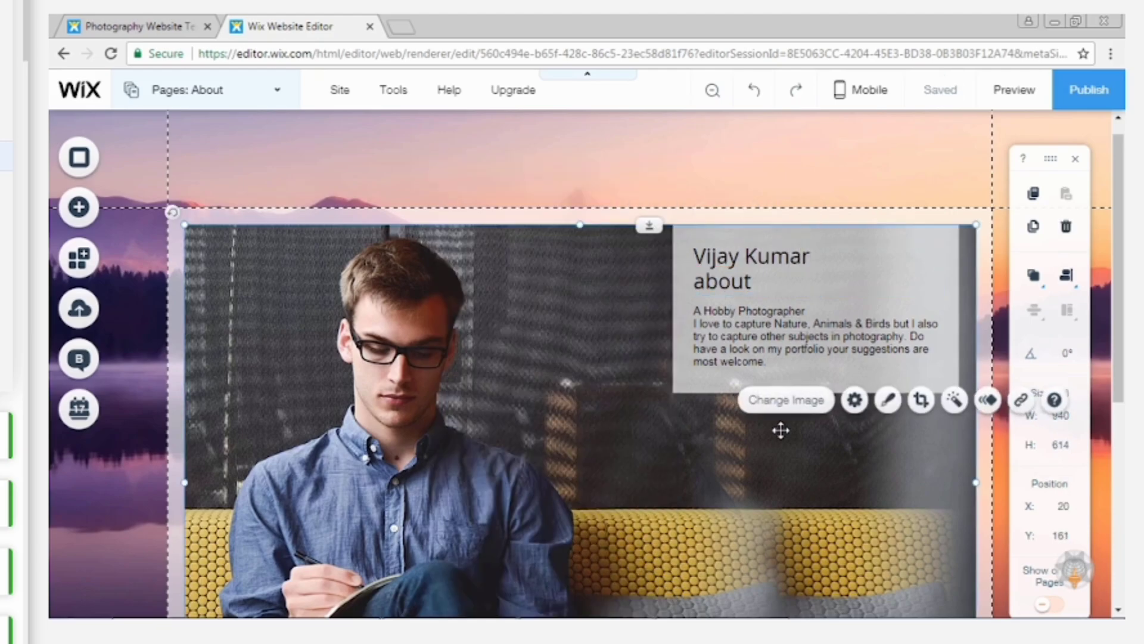
# Edit the footer copyright line to the year 2017 and the photographer's full name, removing the "Proudly created with Wix.com" text.
pyautogui.scroll(-5, 781, 430)
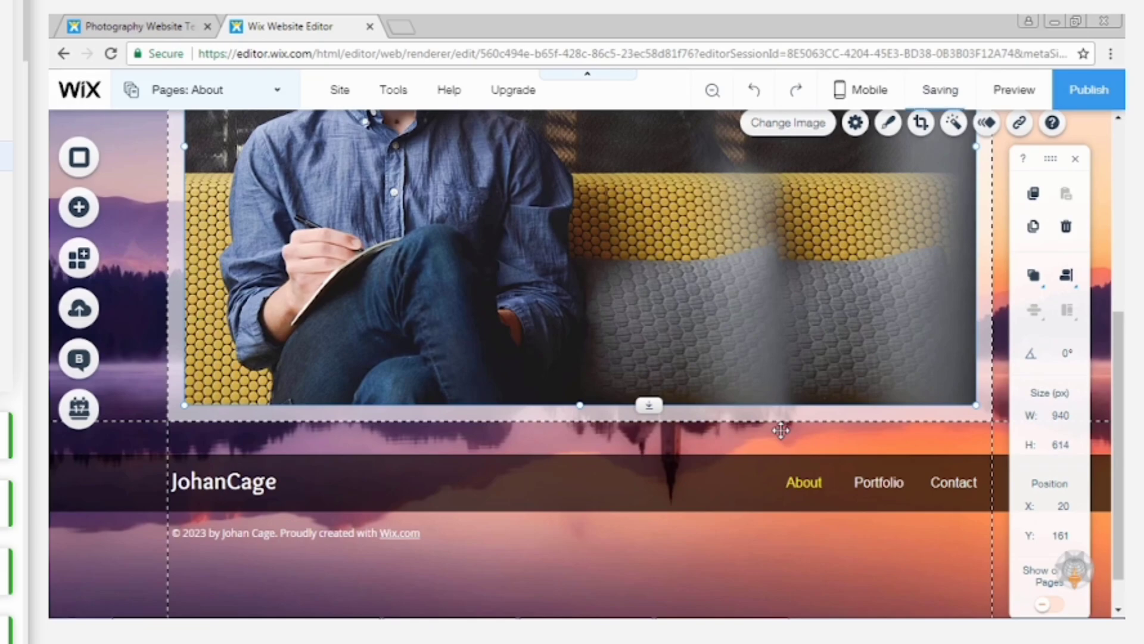
pyautogui.doubleClick(418, 533)
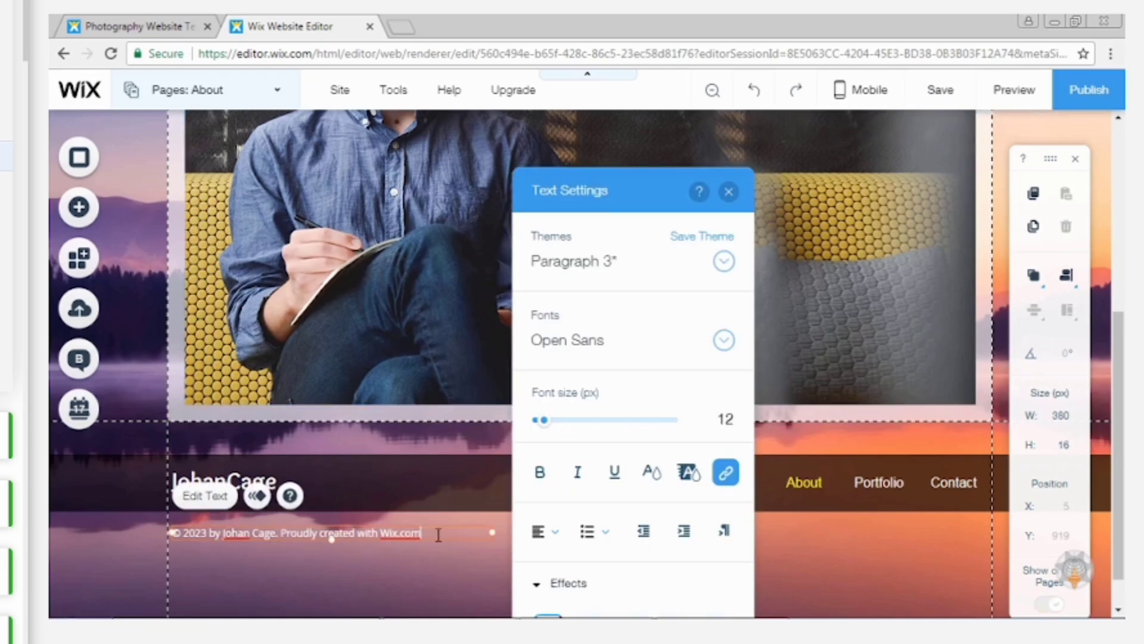
pyautogui.moveTo(438, 533); pyautogui.dragTo(280, 534)
pyautogui.press('BackSpace')
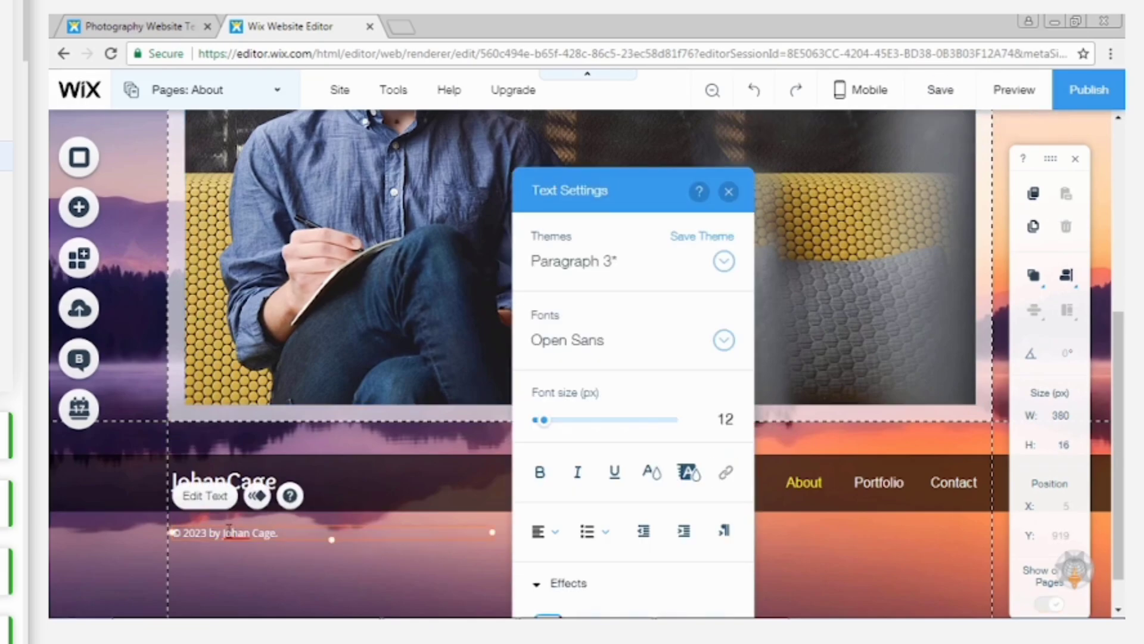
pyautogui.press('BackSpace')
pyautogui.press('BackSpace')
pyautogui.write('17')
pyautogui.moveTo(222, 532); pyautogui.dragTo(281, 532)
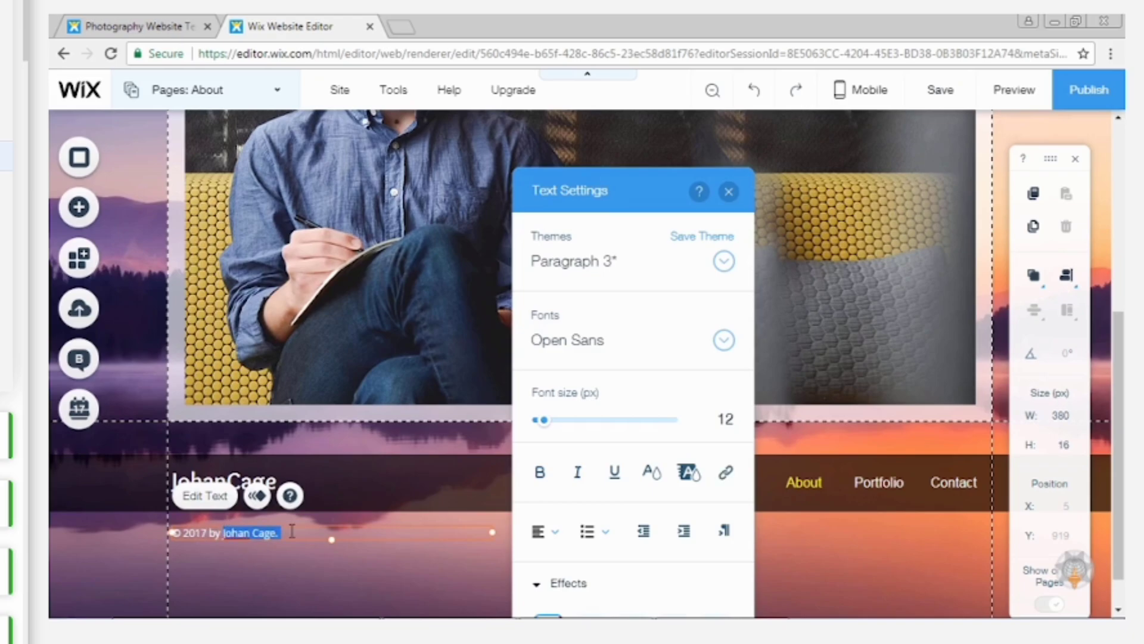
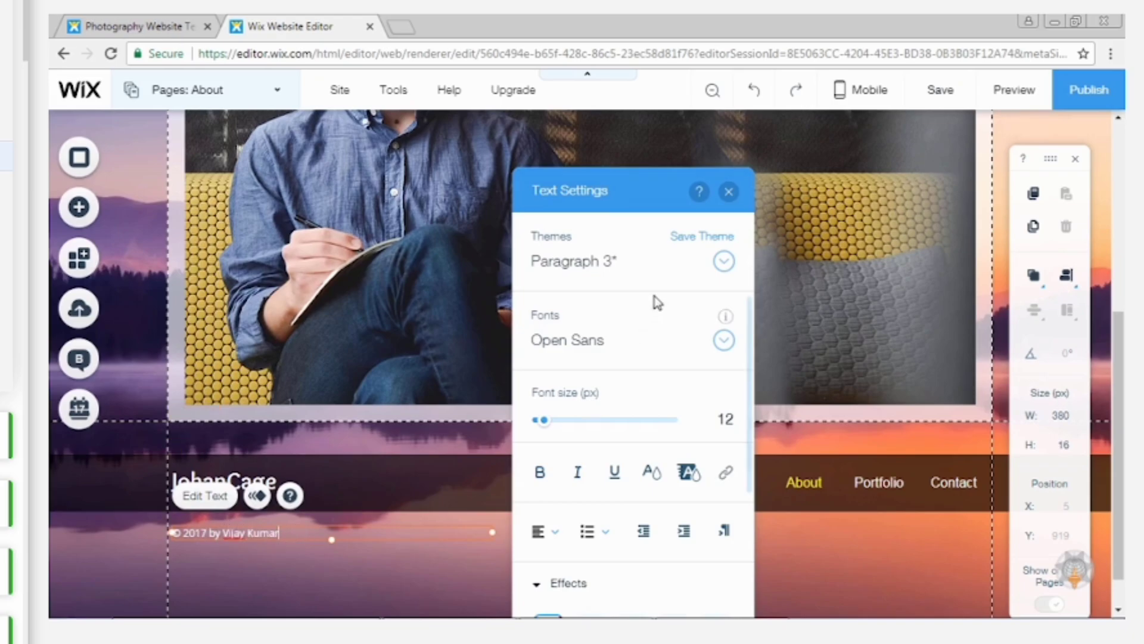
pyautogui.click(729, 191)
pyautogui.click(838, 582)
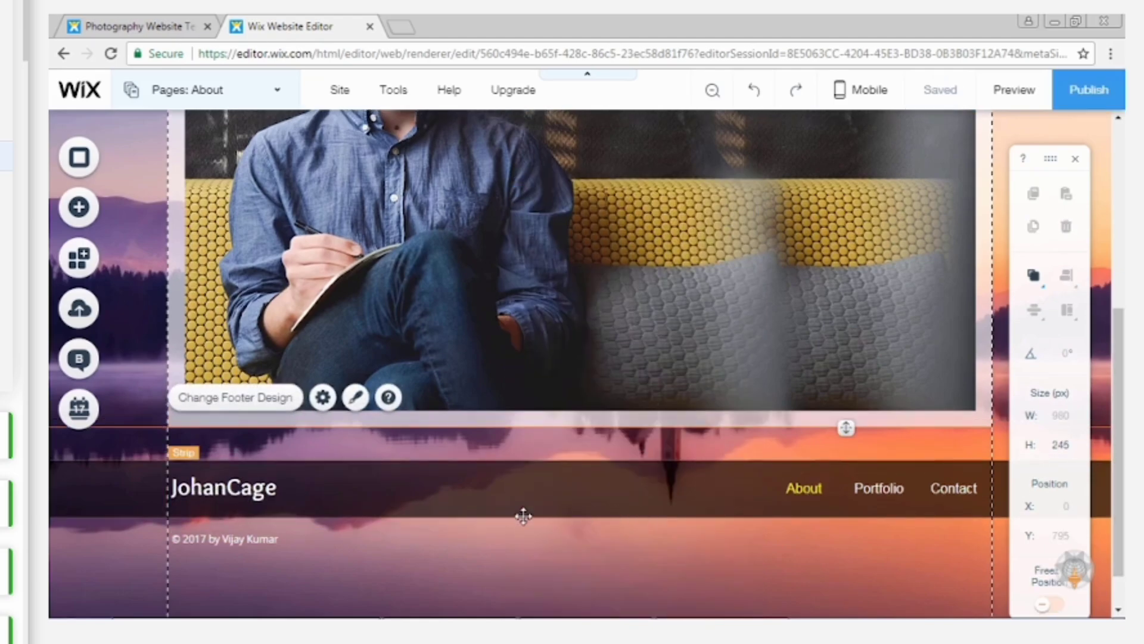
# Replace the site title in the footer strip with the photographer's full name and close the text settings.
pyautogui.doubleClick(234, 488)
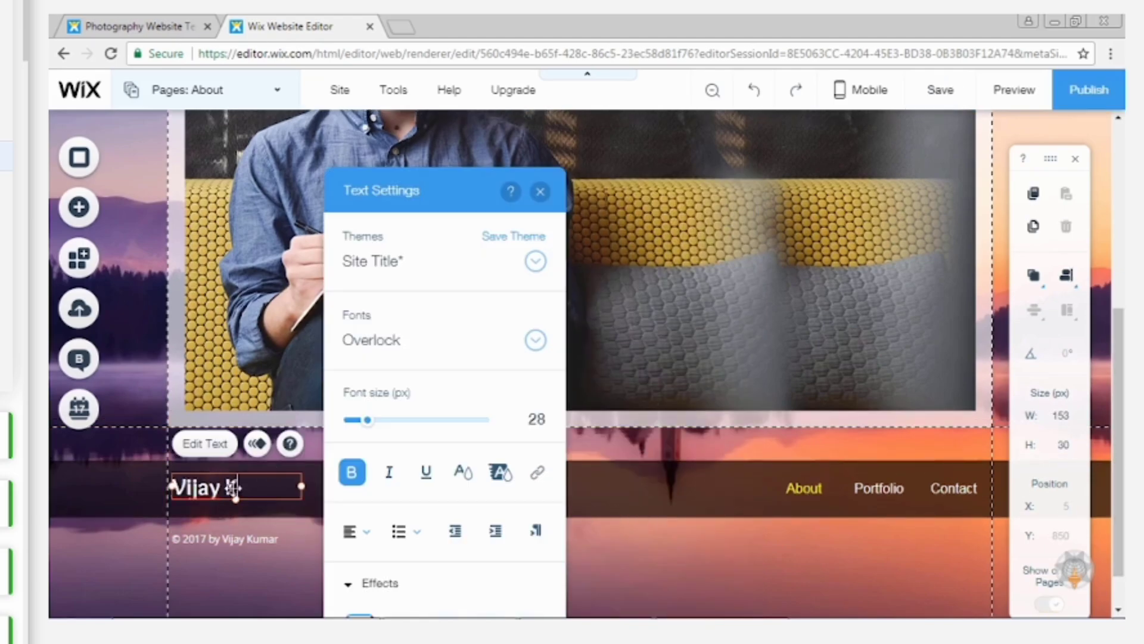
pyautogui.click(540, 191)
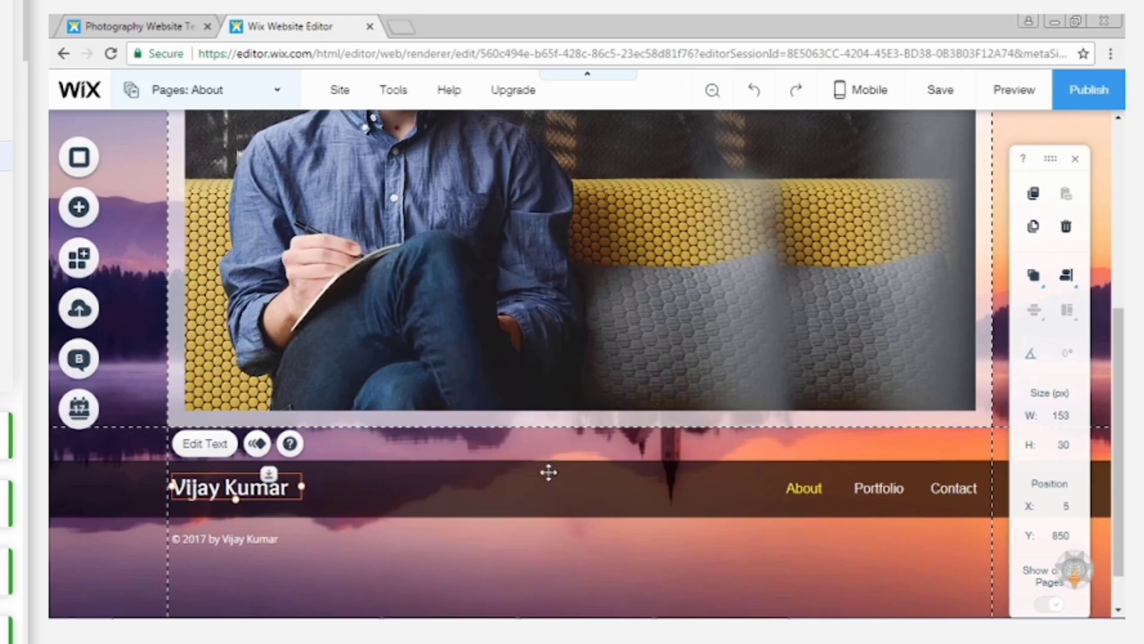
pyautogui.click(550, 560)
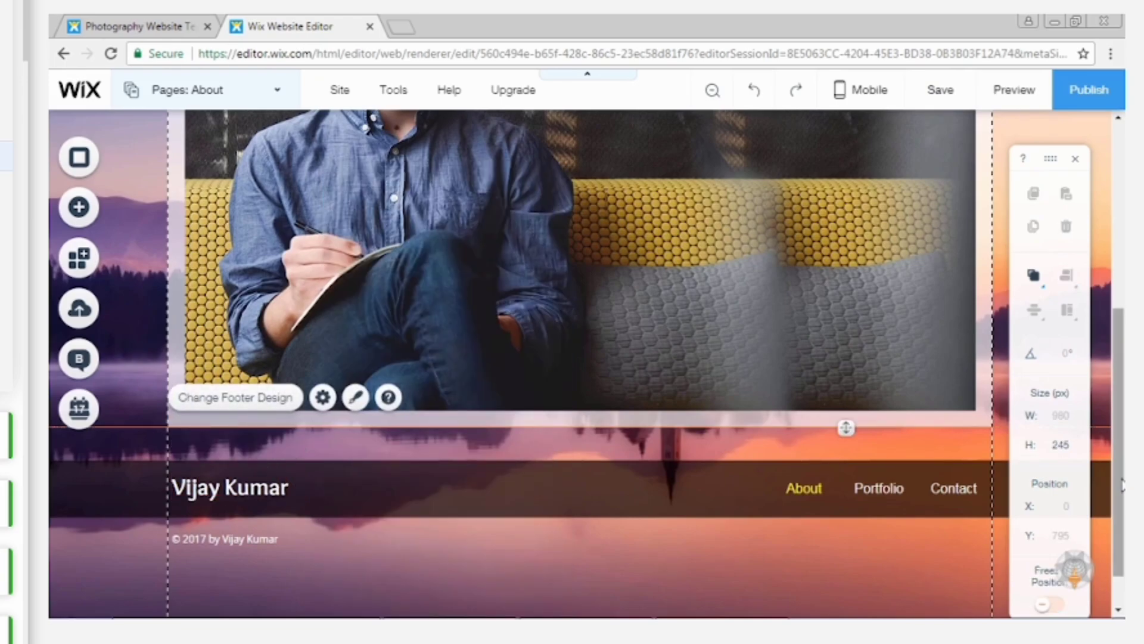
# Close the social link settings on the Contact page.
pyautogui.moveTo(1123, 486); pyautogui.dragTo(1122, 349)
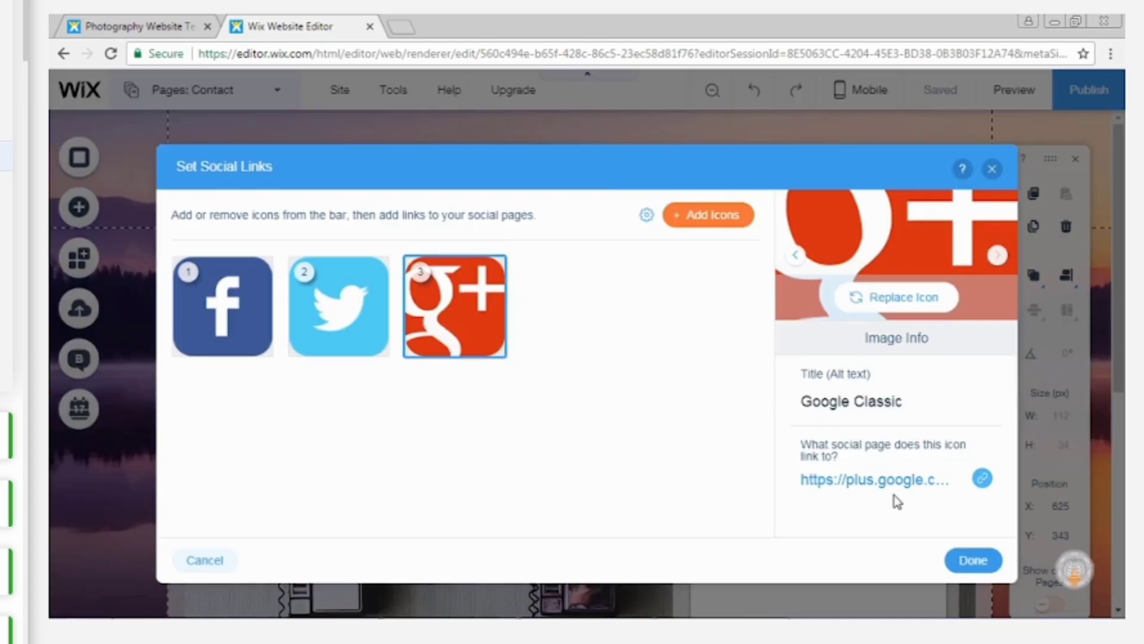
pyautogui.click(992, 170)
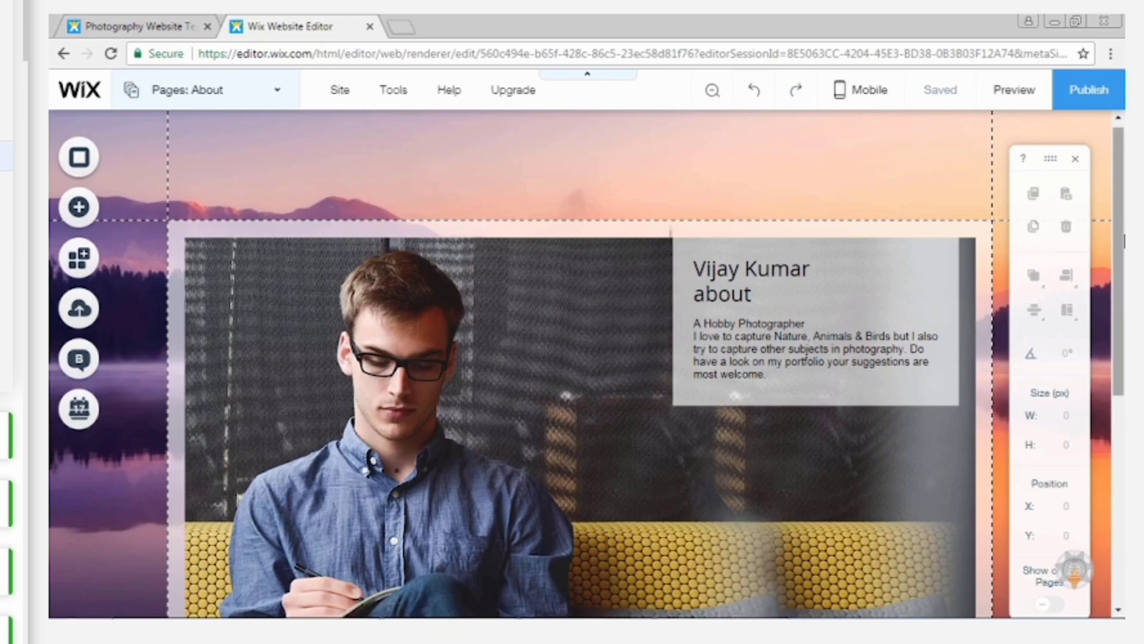
# Preview the site, look through the About, Portfolio and Contact pages, and return to the editor.
pyautogui.click(1014, 90)
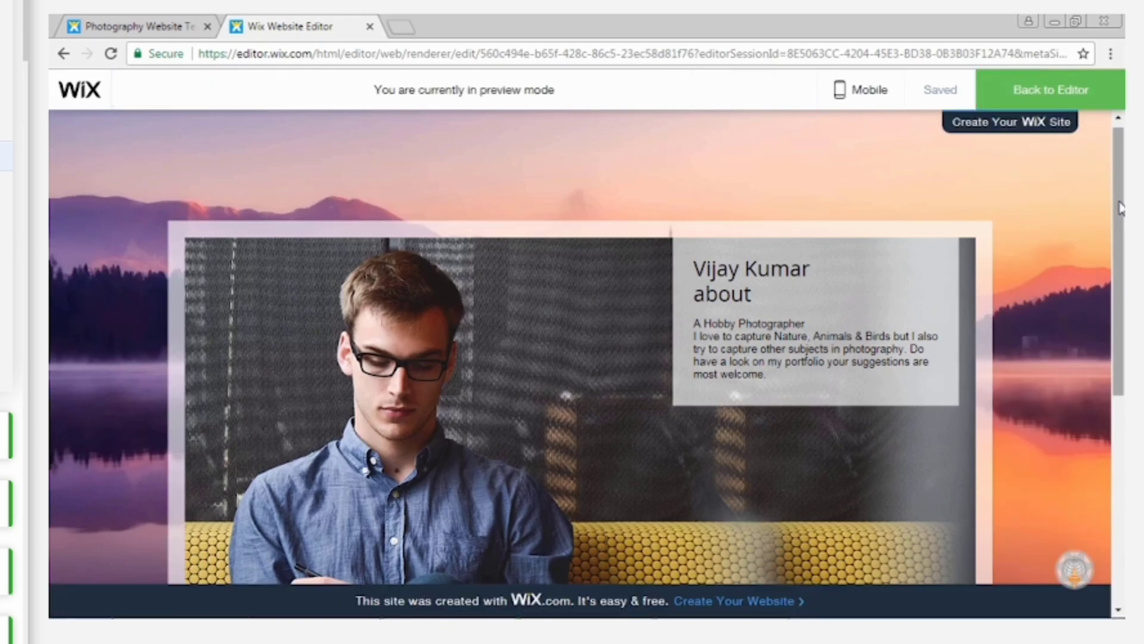
pyautogui.scroll(-5, 879, 508)
pyautogui.click(878, 508)
pyautogui.moveTo(1119, 312); pyautogui.dragTo(1121, 503)
pyautogui.click(953, 505)
pyautogui.moveTo(1119, 221)
pyautogui.mouseDown()
pyautogui.moveTo(1120, 413)
pyautogui.moveTo(1121, 200)
pyautogui.mouseUp()
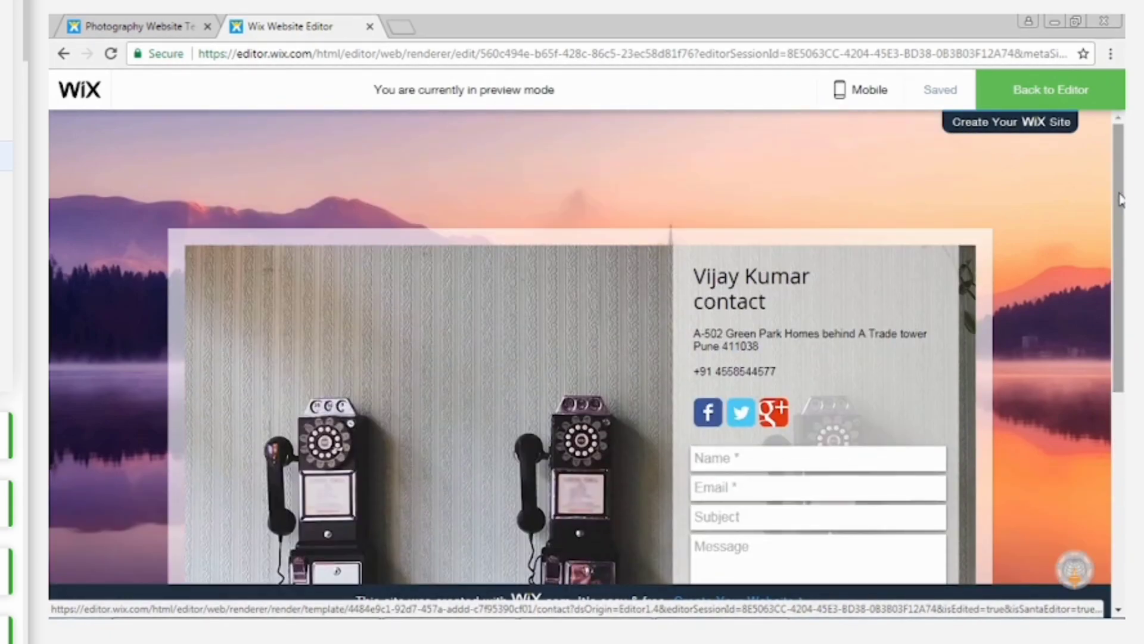
pyautogui.click(1028, 90)
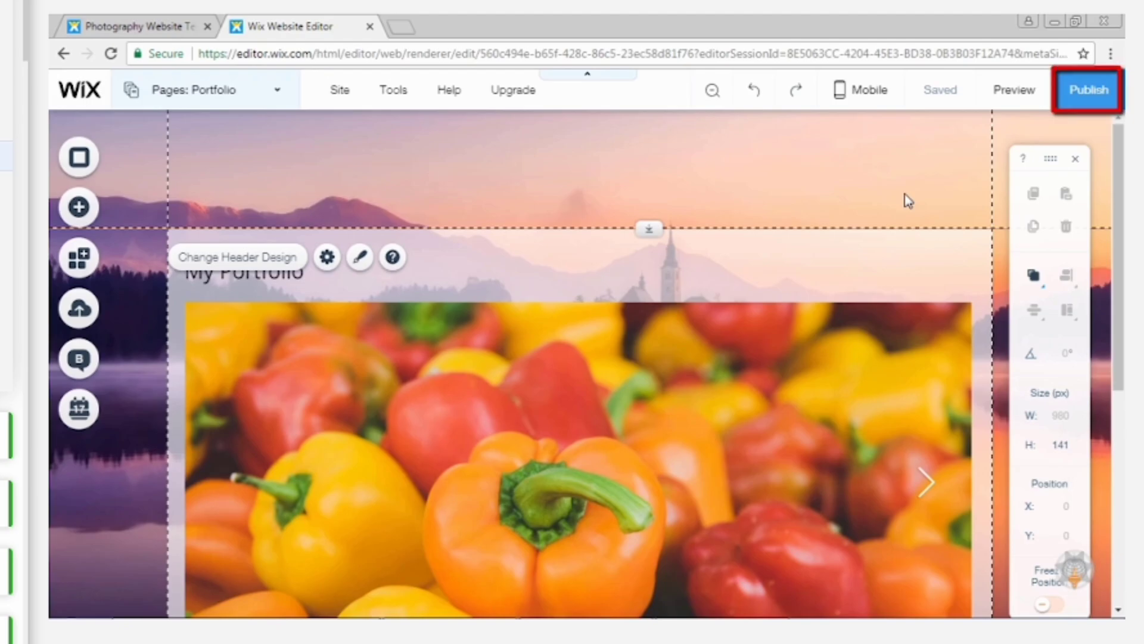
# Publish the site and view the live About page down to its footer.
pyautogui.click(1067, 95)
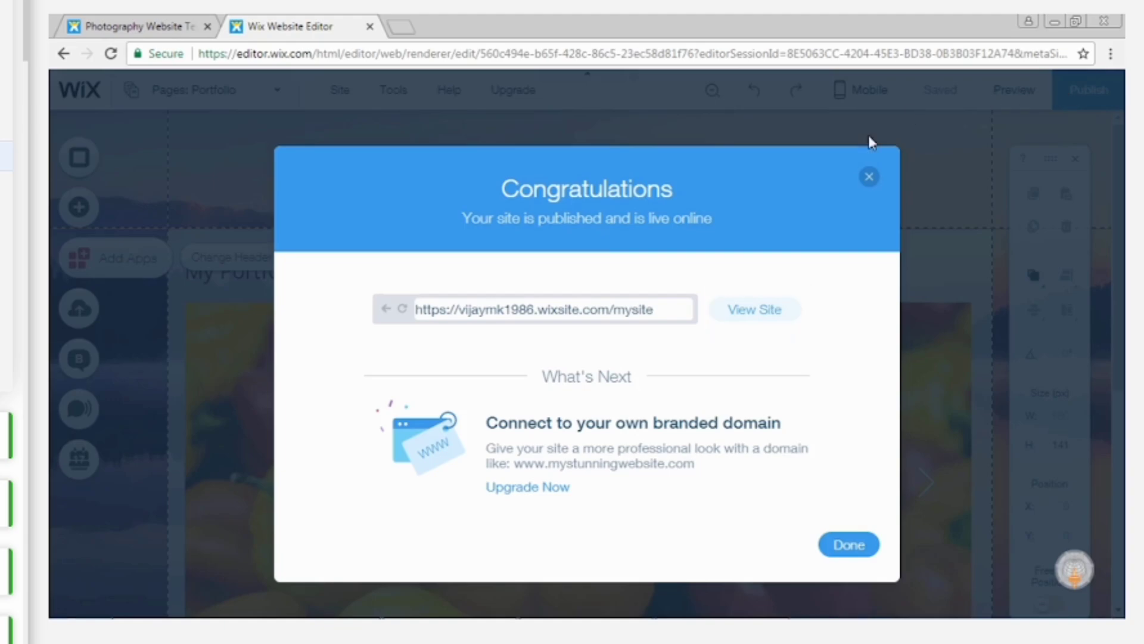
pyautogui.click(760, 310)
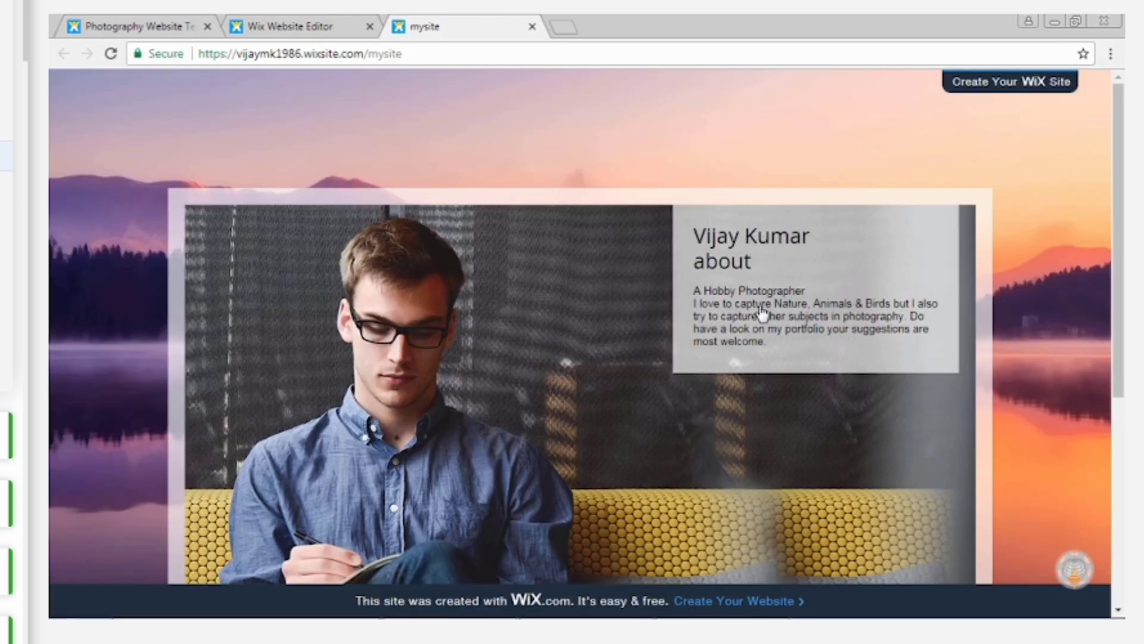
pyautogui.moveTo(1119, 326); pyautogui.dragTo(1119, 516)
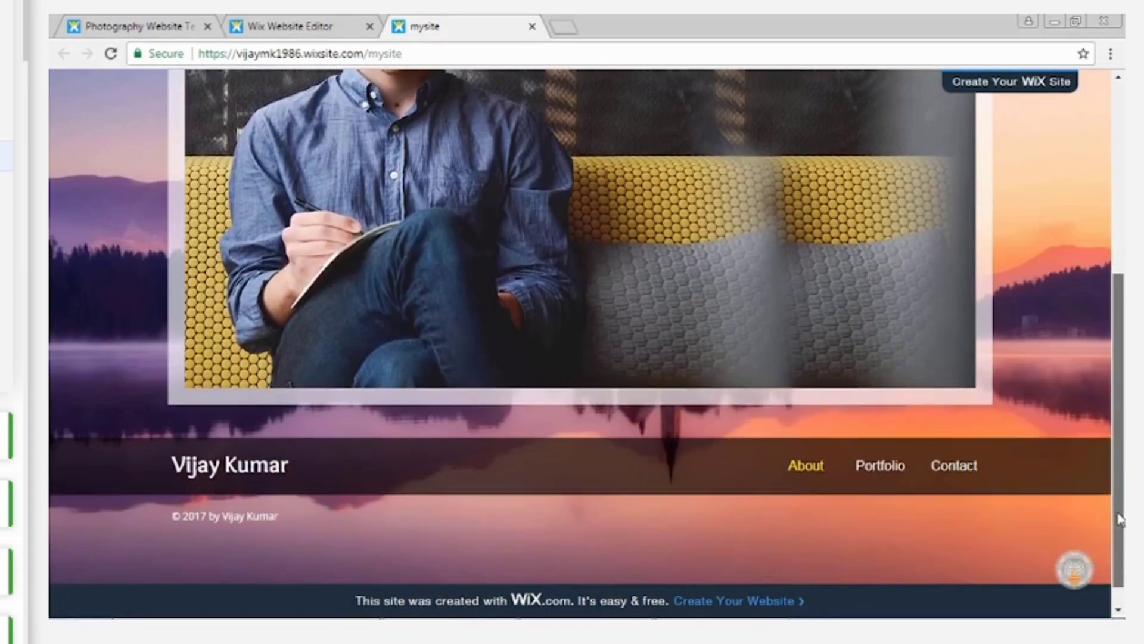
# Open the live Portfolio page and browse the gallery photos using both the thumbnails and the slideshow navigation.
pyautogui.click(881, 466)
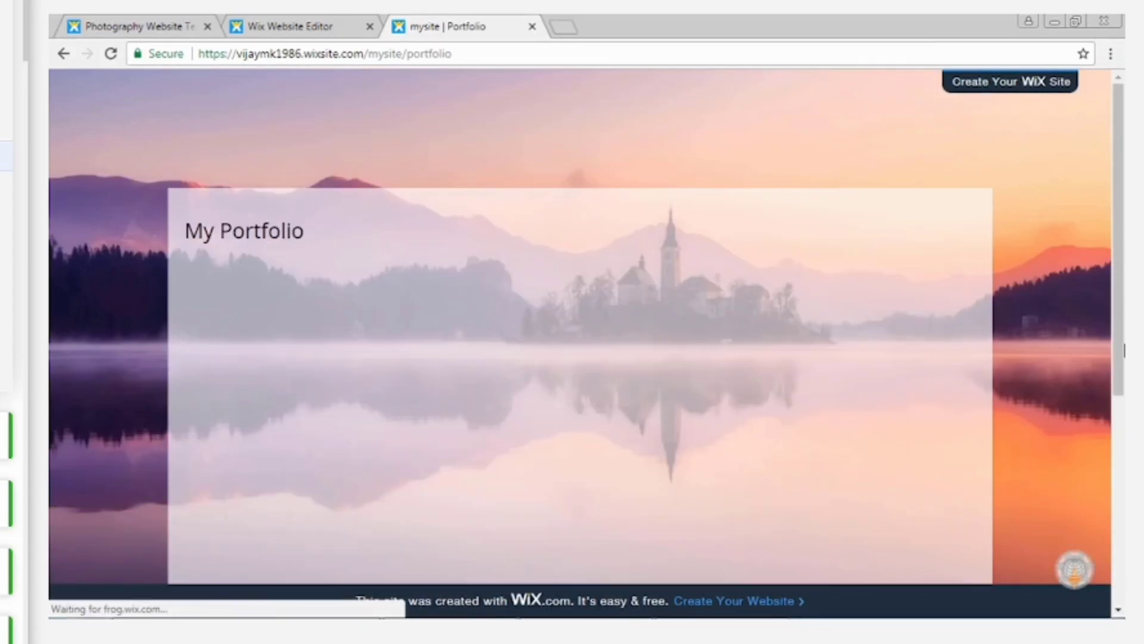
pyautogui.scroll(-3, 921, 299)
pyautogui.click(923, 296)
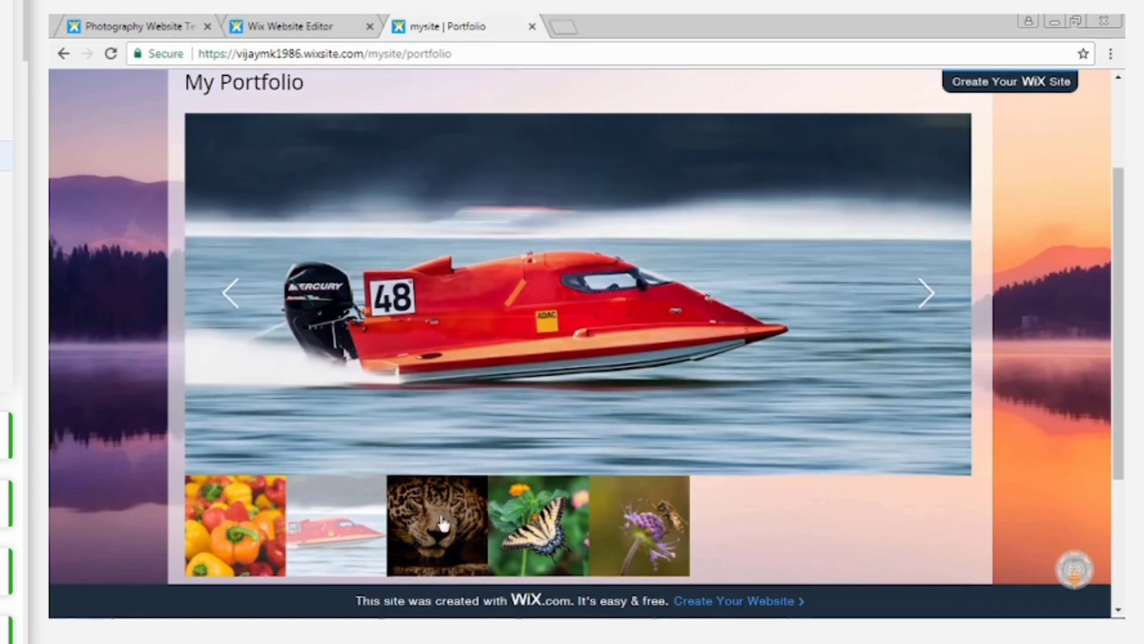
pyautogui.click(439, 524)
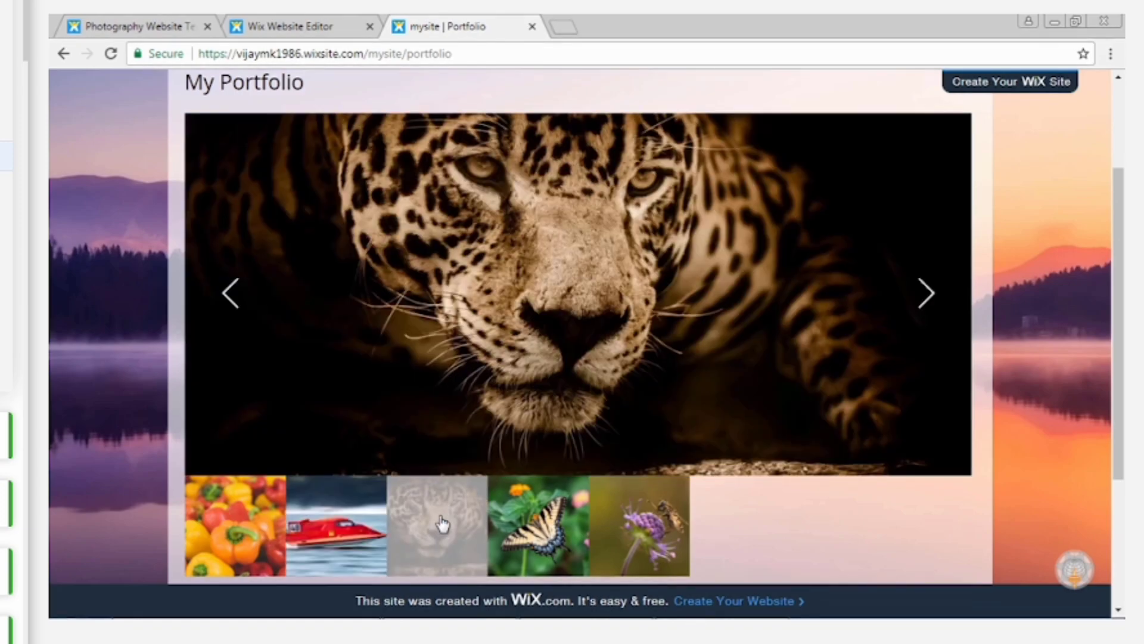
pyautogui.click(661, 528)
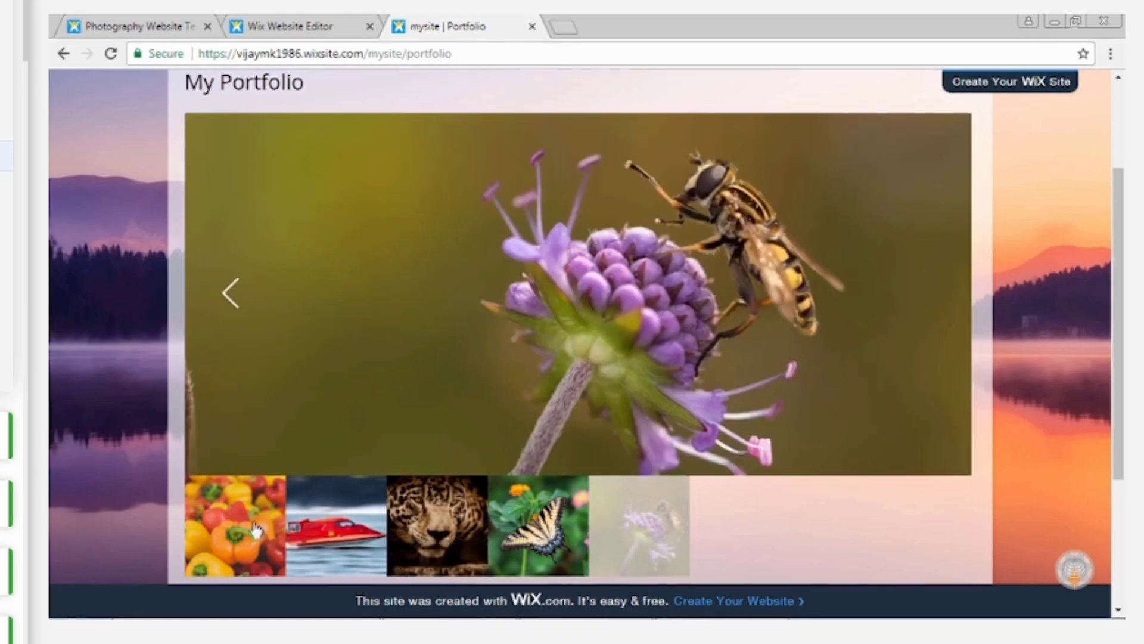
pyautogui.click(237, 530)
pyautogui.click(336, 528)
pyautogui.click(433, 528)
pyautogui.click(538, 526)
pyautogui.click(923, 295)
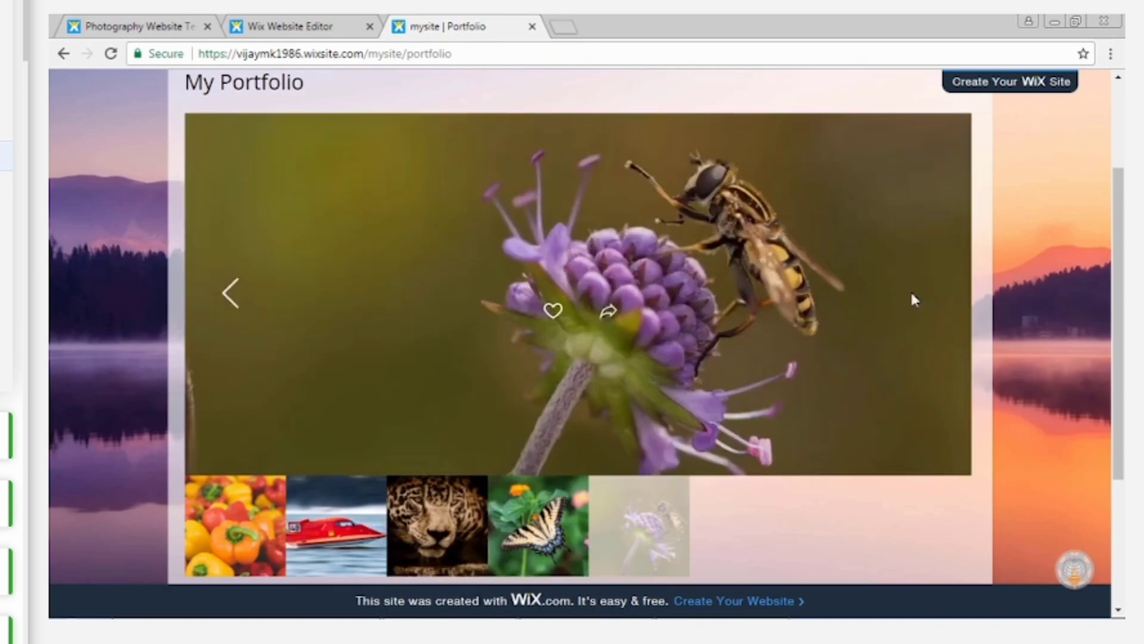
pyautogui.click(236, 294)
pyautogui.click(238, 294)
pyautogui.click(237, 293)
pyautogui.scroll(-3, 237, 295)
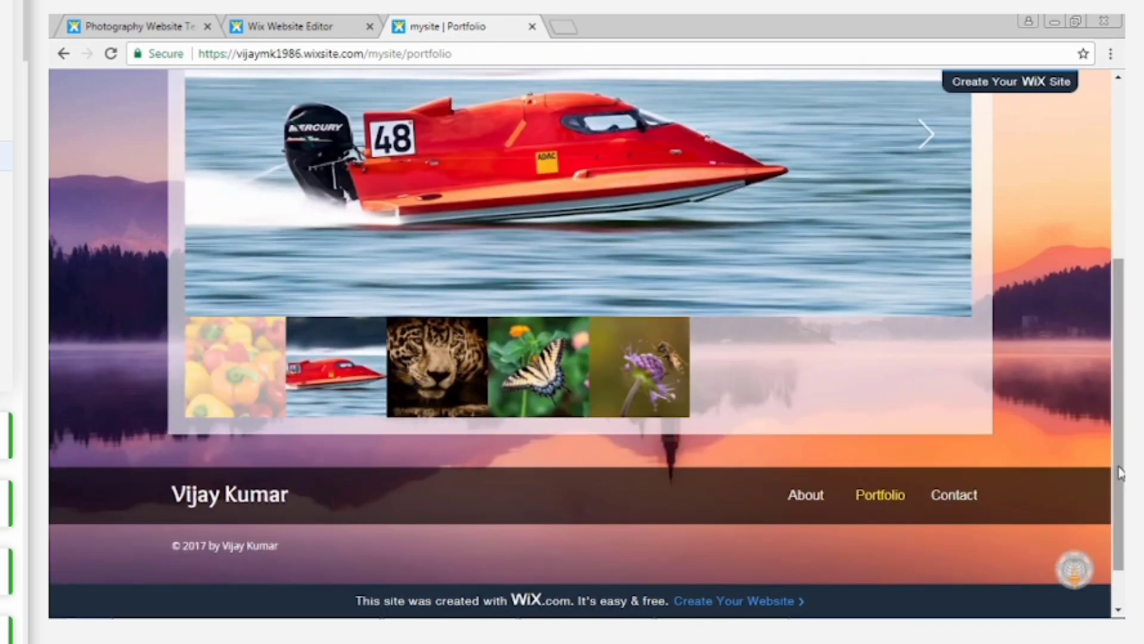
# View the live Contact page down to its message form and footer, and return to the About page.
pyautogui.click(950, 498)
pyautogui.scroll(-3, 1121, 265)
pyautogui.scroll(-3, 1122, 265)
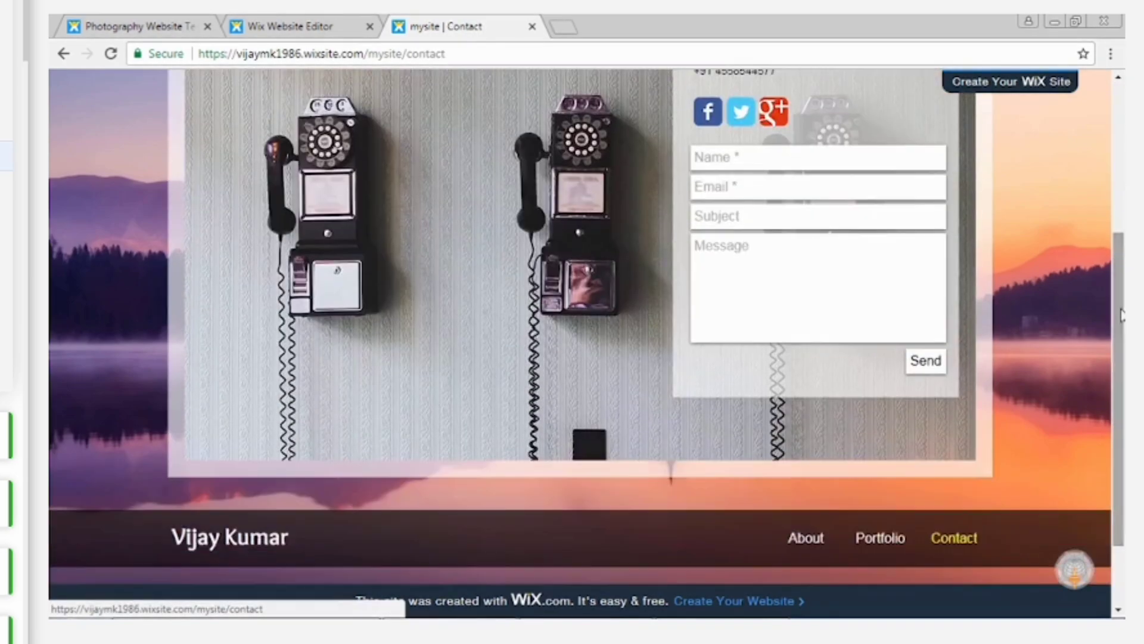
pyautogui.click(807, 538)
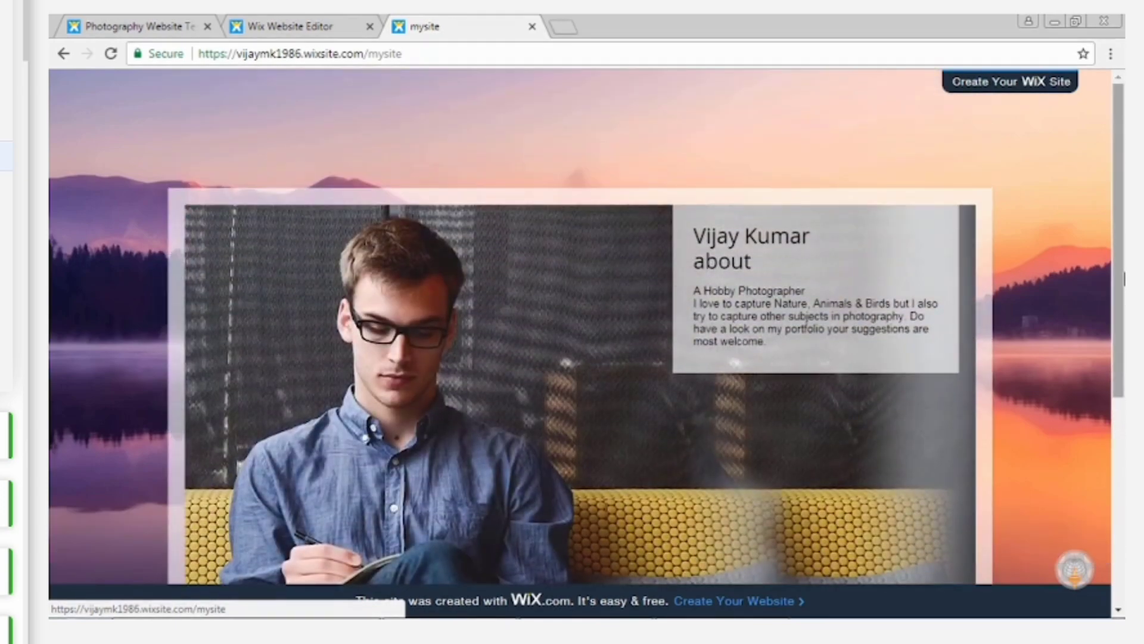